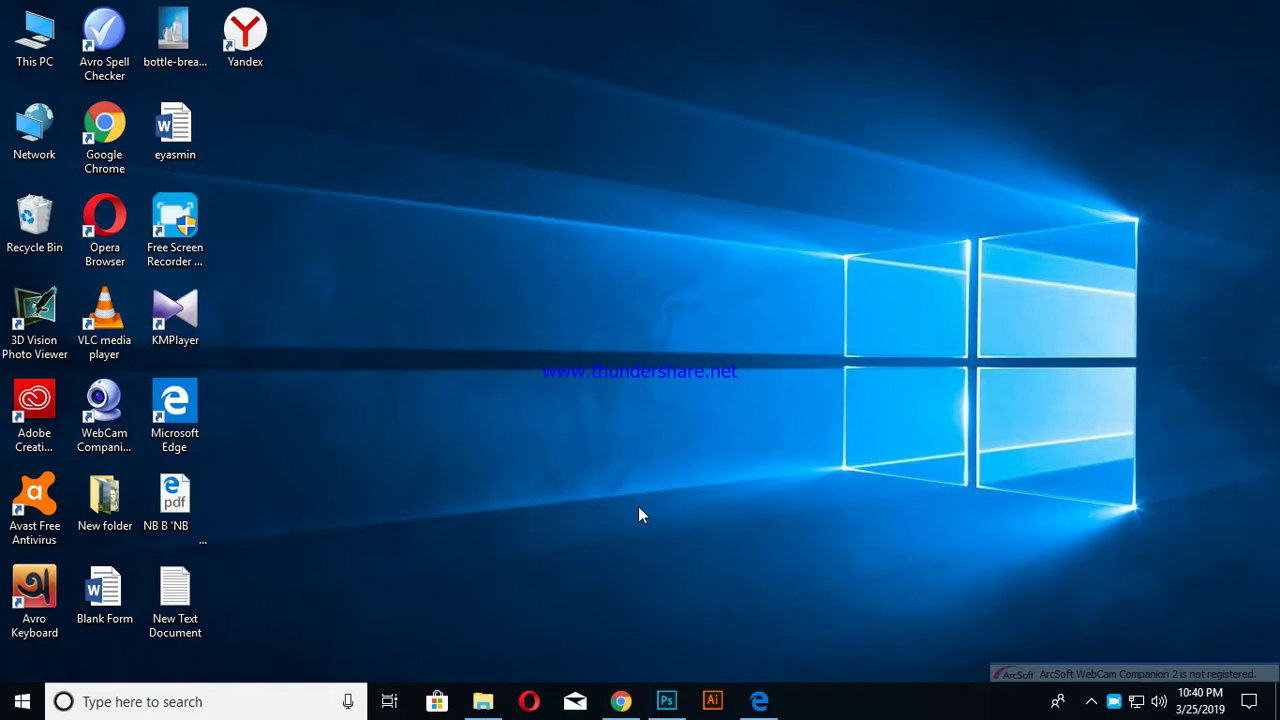
Step: Open e807_1_cover_image_1.jpg from the backround folder in Photoshop
{"action": "left_click", "coordinate": [667, 700]}
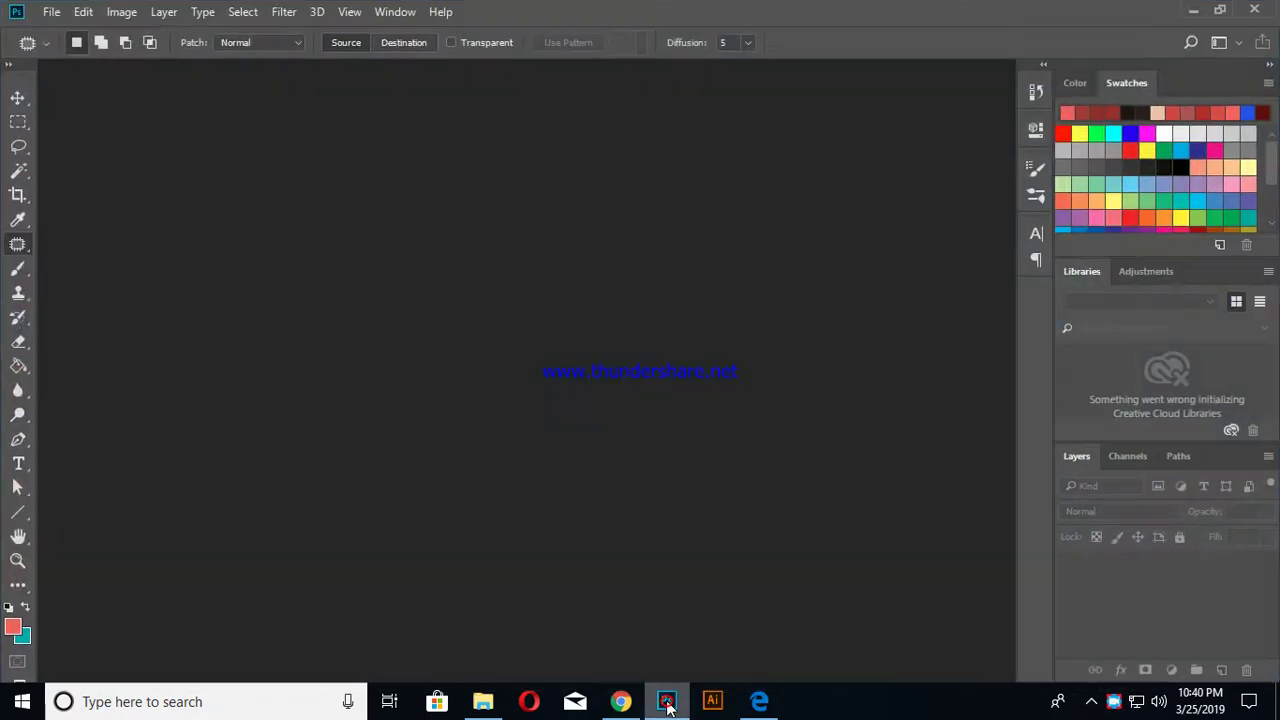
{"action": "left_click", "coordinate": [51, 12]}
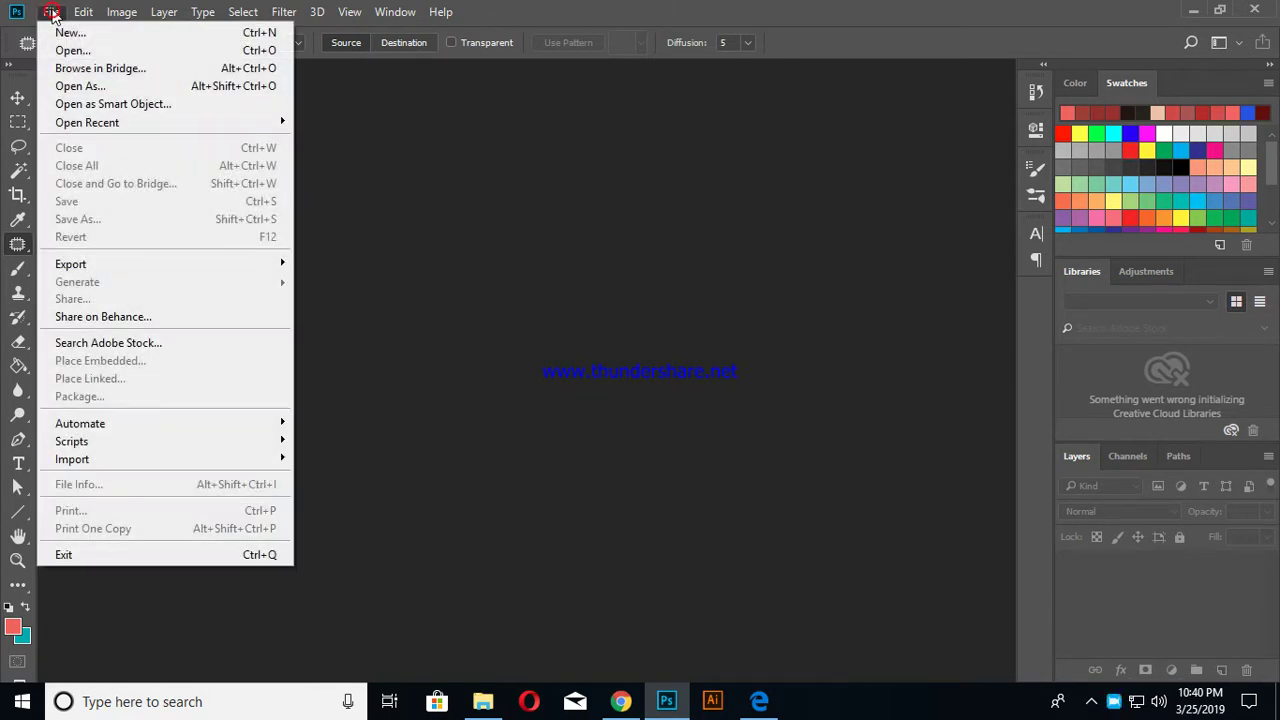
{"action": "left_click", "coordinate": [64, 50]}
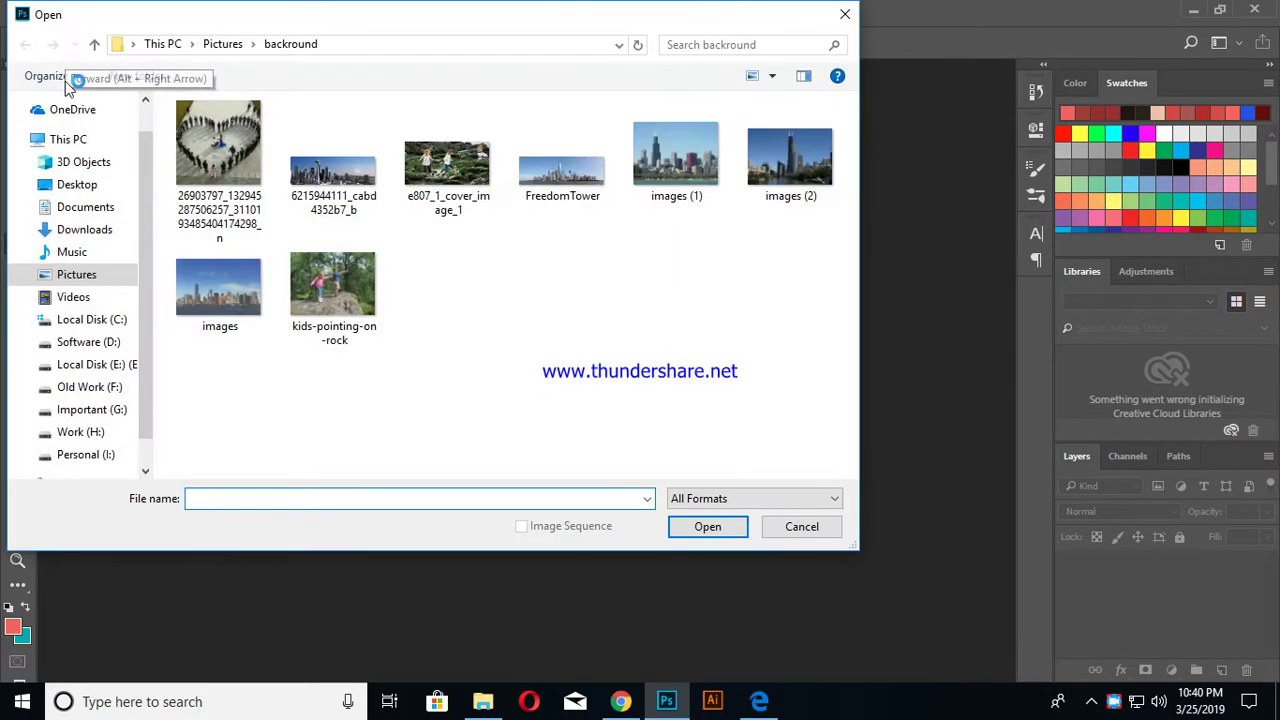
{"action": "left_click", "coordinate": [447, 174]}
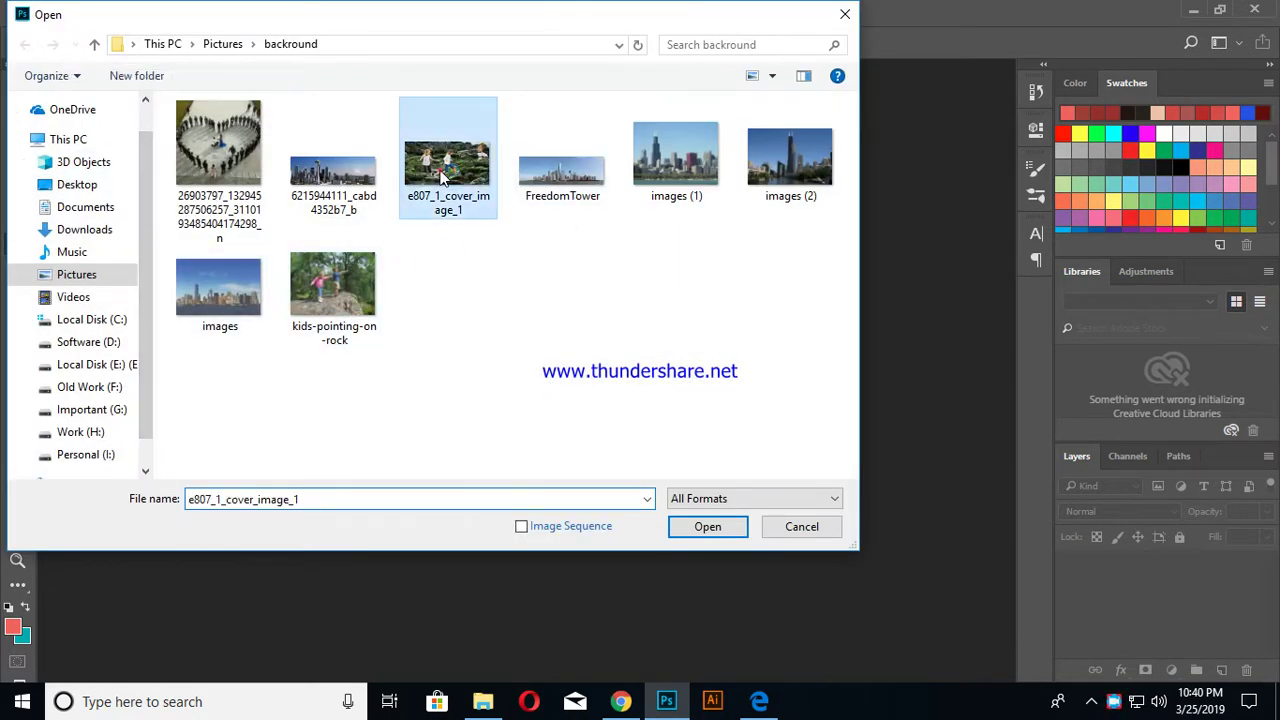
{"action": "left_click", "coordinate": [713, 523]}
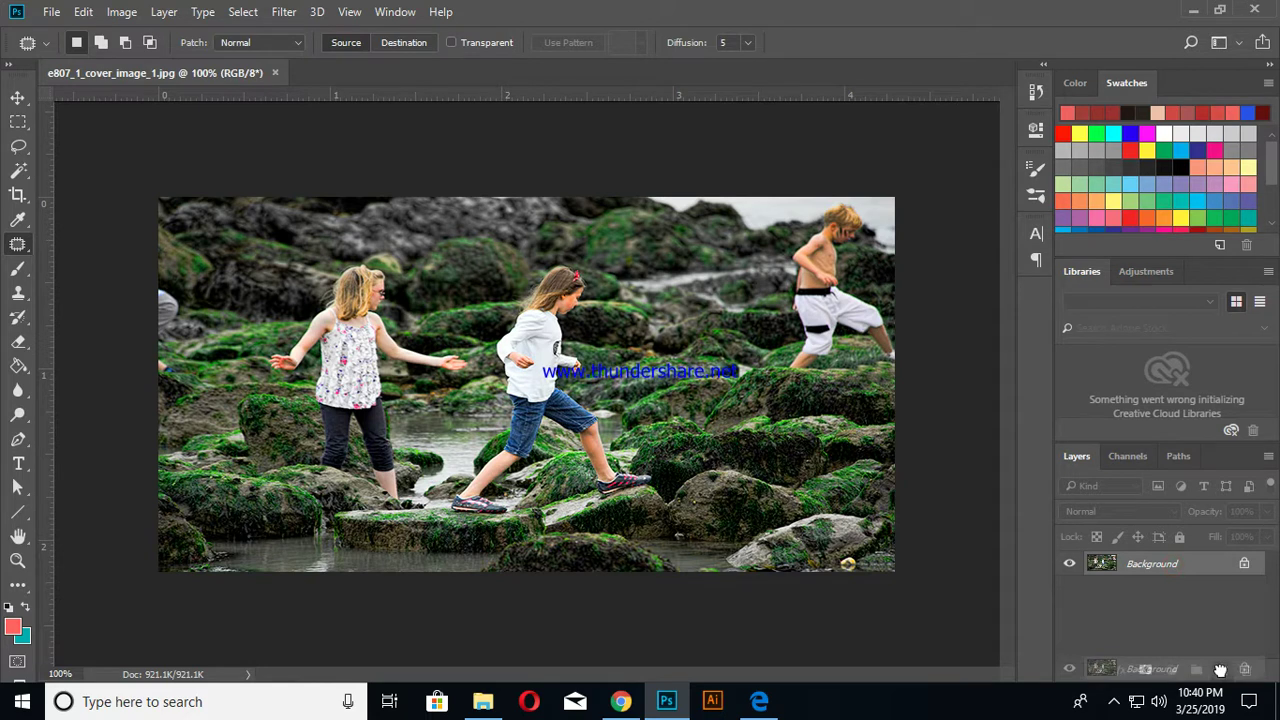
Step: Duplicate the Background layer, hide the original, select the Patch Tool and zoom to 200%
{"action": "left_click_drag", "start_coordinate": [1166, 566], "coordinate": [1221, 670]}
{"action": "left_click", "coordinate": [1069, 588]}
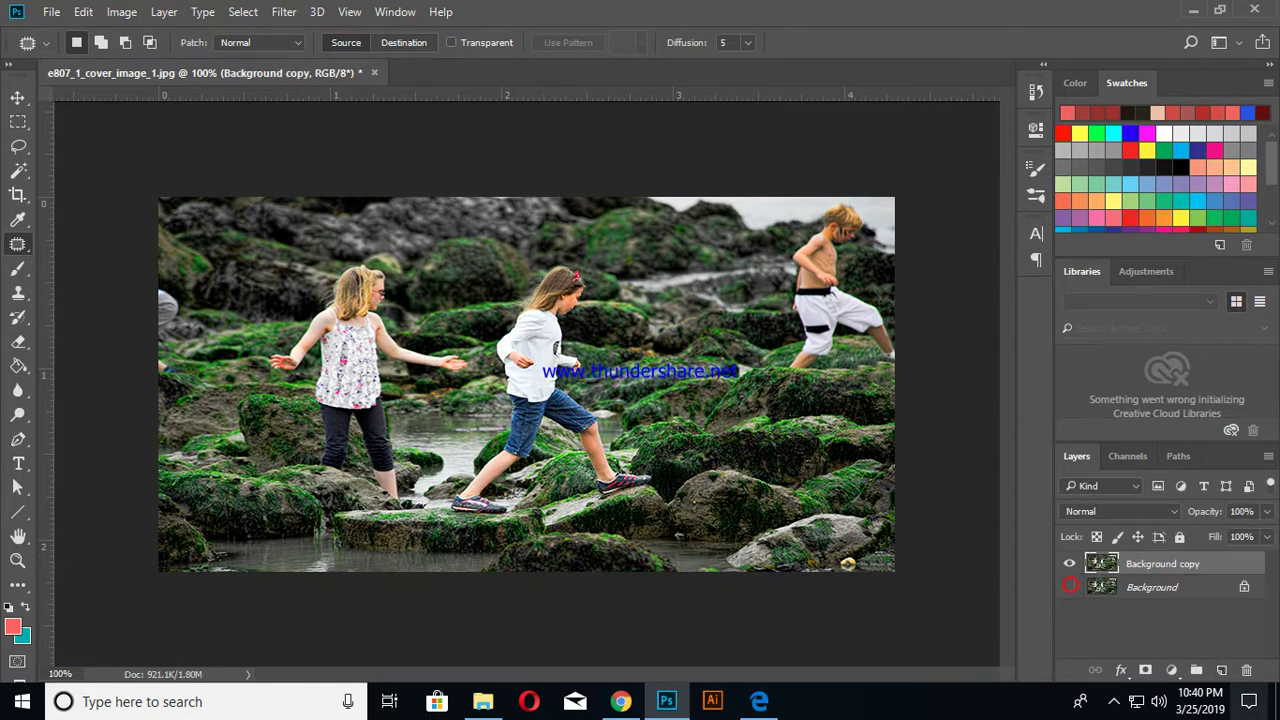
{"action": "right_click", "coordinate": [18, 246]}
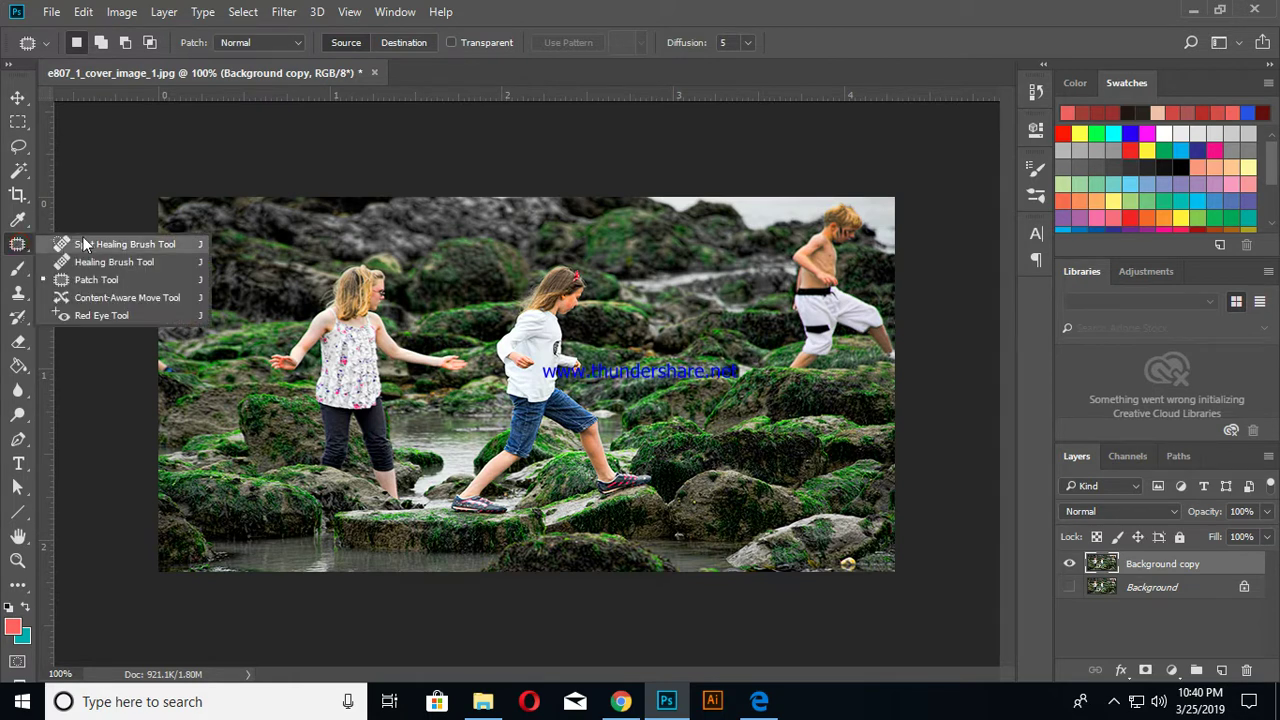
{"action": "left_click", "coordinate": [109, 284]}
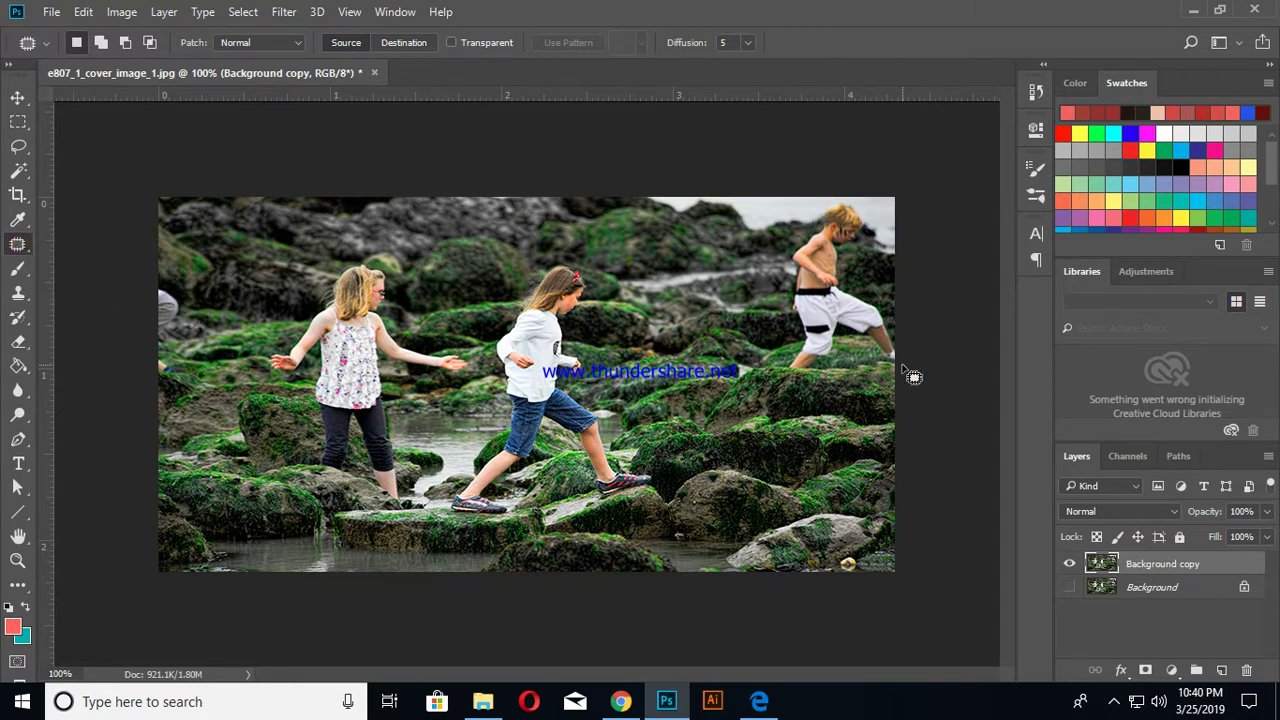
{"action": "key", "text": "ctrl+plus"}
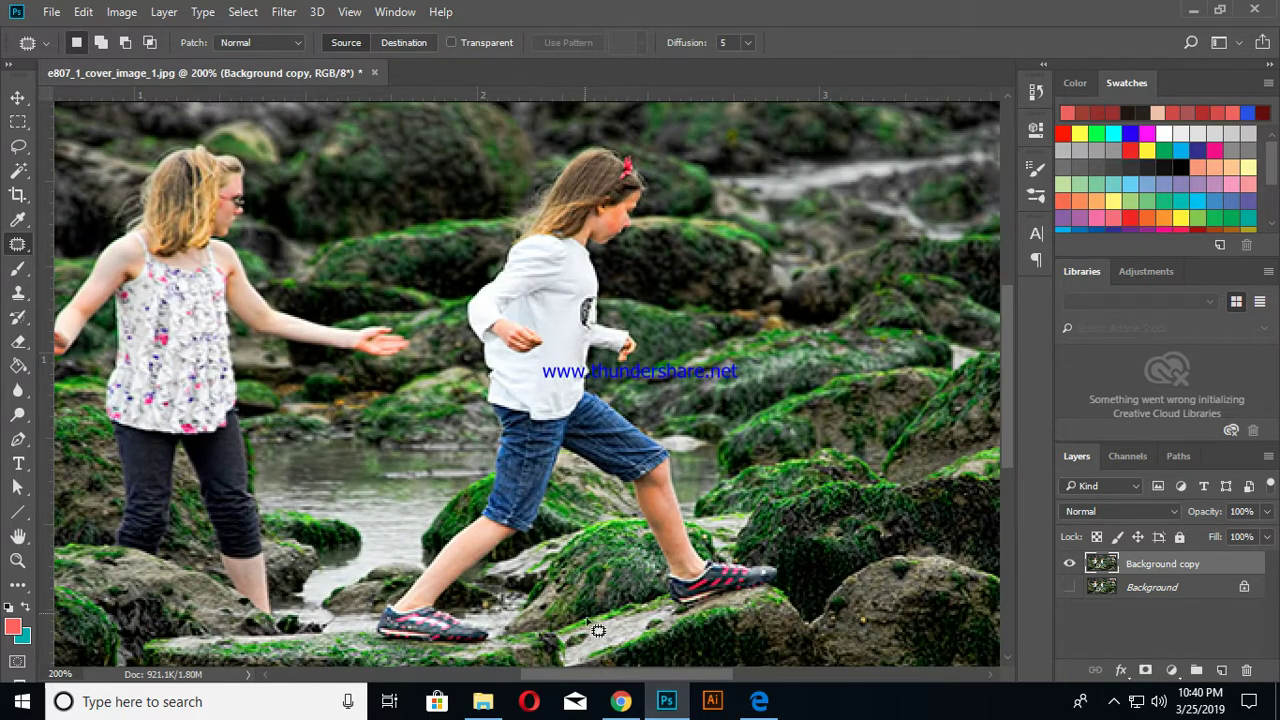
{"action": "left_click_drag", "start_coordinate": [601, 677], "coordinate": [671, 675]}
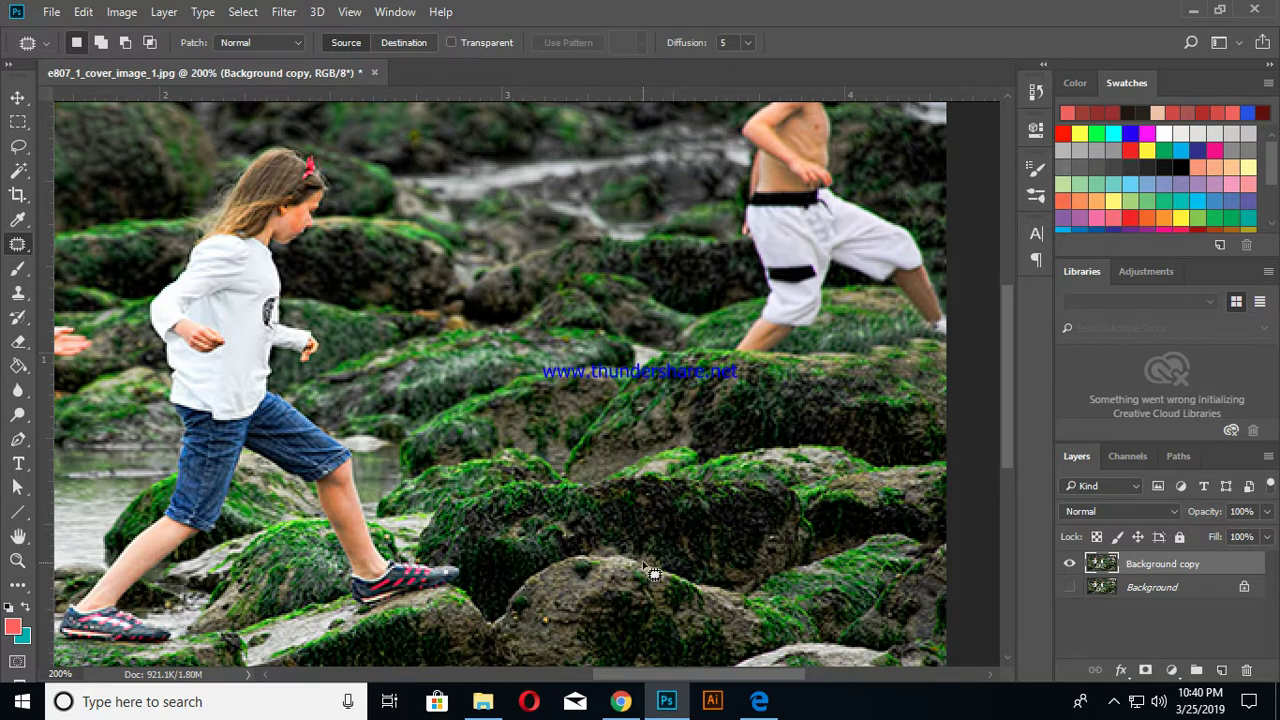
{"action": "scroll", "coordinate": [865, 400], "scroll_direction": "up", "scroll_amount": 2}
{"action": "scroll", "coordinate": [865, 400], "scroll_direction": "up", "scroll_amount": 1}
{"action": "scroll", "coordinate": [865, 400], "scroll_direction": "up", "scroll_amount": 1}
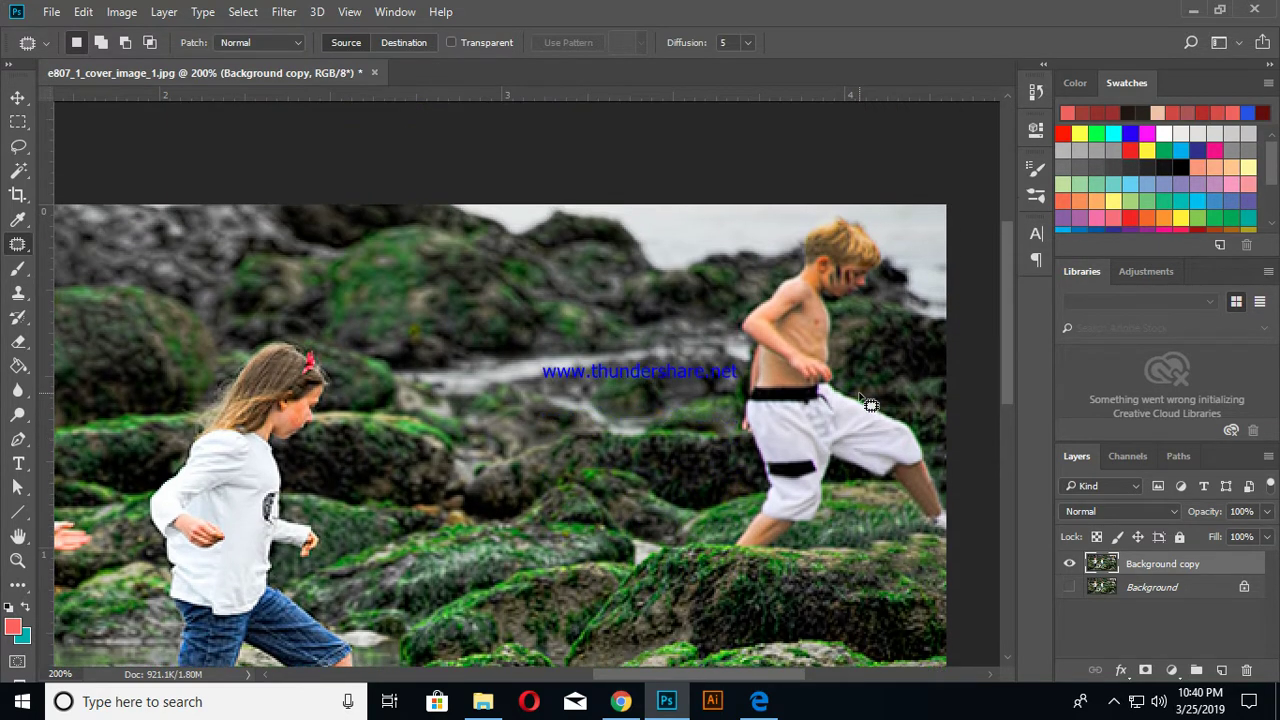
Step: Patch out the running boy using rocks to his left, then clear the selection
{"action": "mouse_move", "coordinate": [735, 549]}
{"action": "left_mouse_down"}
{"action": "mouse_move", "coordinate": [771, 483]}
{"action": "mouse_move", "coordinate": [742, 401]}
{"action": "left_mouse_up"}
{"action": "mouse_move", "coordinate": [742, 401]}
{"action": "left_mouse_down"}
{"action": "mouse_move", "coordinate": [757, 344]}
{"action": "mouse_move", "coordinate": [831, 232]}
{"action": "mouse_move", "coordinate": [913, 414]}
{"action": "mouse_move", "coordinate": [940, 434]}
{"action": "mouse_move", "coordinate": [968, 545]}
{"action": "mouse_move", "coordinate": [940, 562]}
{"action": "mouse_move", "coordinate": [868, 505]}
{"action": "mouse_move", "coordinate": [808, 563]}
{"action": "mouse_move", "coordinate": [753, 573]}
{"action": "mouse_move", "coordinate": [745, 553]}
{"action": "left_mouse_up"}
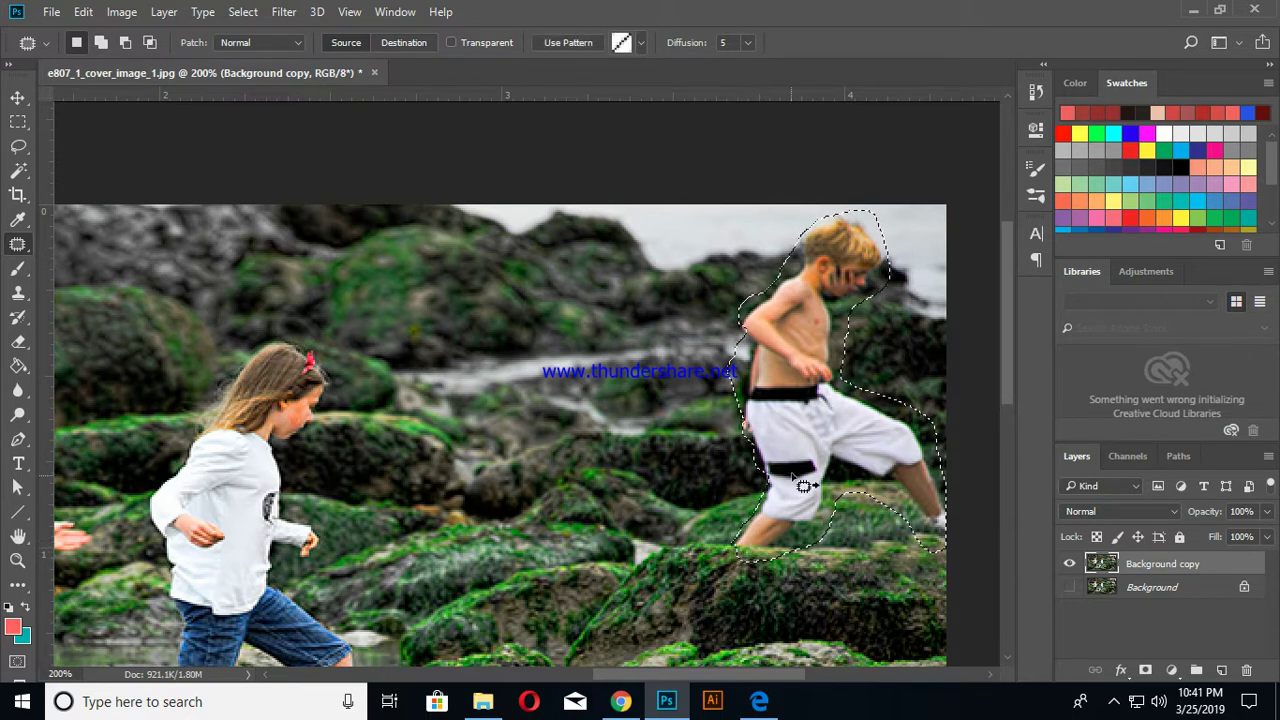
{"action": "mouse_move", "coordinate": [815, 447]}
{"action": "left_mouse_down"}
{"action": "mouse_move", "coordinate": [586, 457]}
{"action": "mouse_move", "coordinate": [596, 462]}
{"action": "left_mouse_up"}
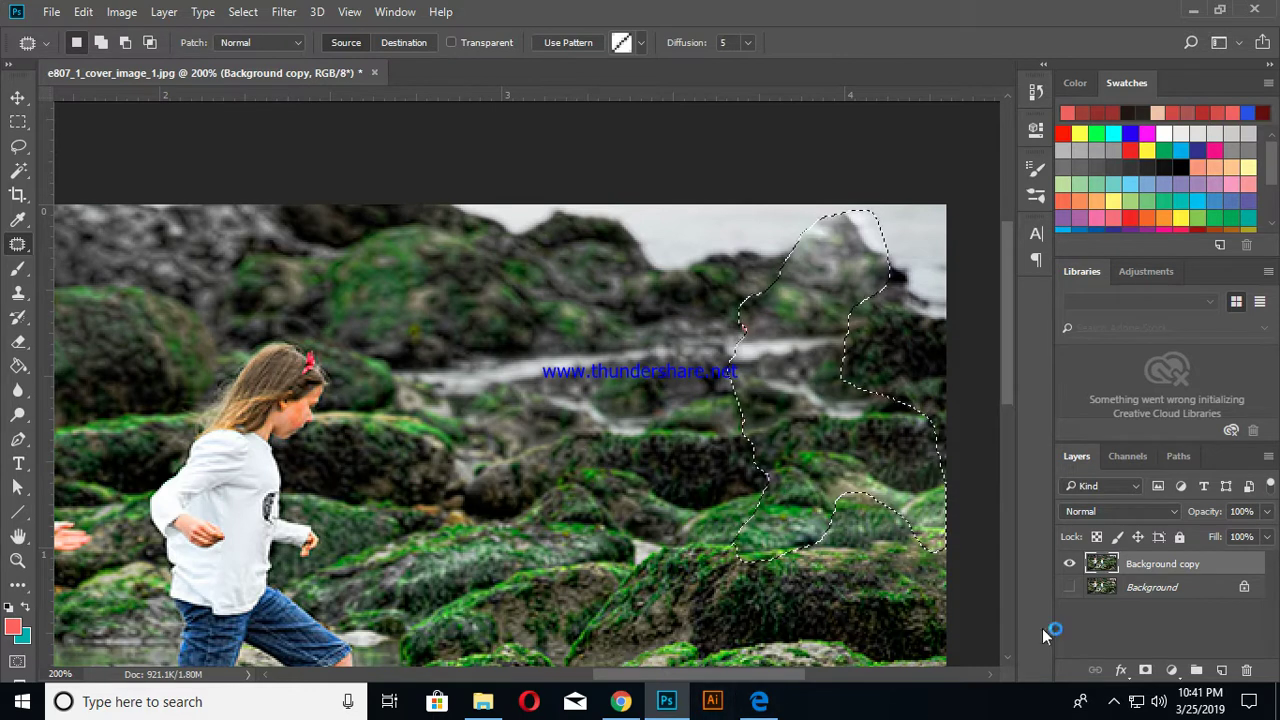
{"action": "left_click", "coordinate": [808, 530]}
Step: Patch a leftover spot near the top rocks with nearby texture and deselect
{"action": "mouse_move", "coordinate": [735, 366]}
{"action": "left_mouse_down"}
{"action": "mouse_move", "coordinate": [740, 268]}
{"action": "mouse_move", "coordinate": [745, 364]}
{"action": "mouse_move", "coordinate": [730, 364]}
{"action": "left_mouse_up"}
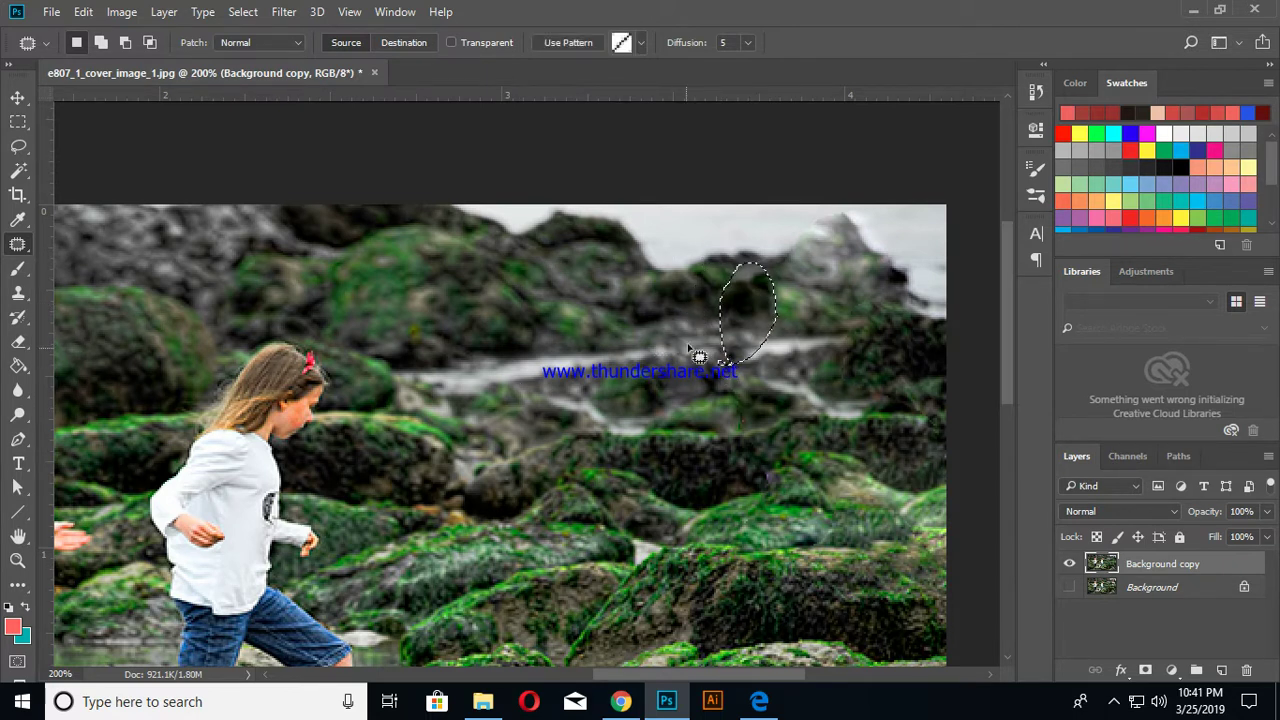
{"action": "left_click_drag", "start_coordinate": [744, 322], "coordinate": [785, 324]}
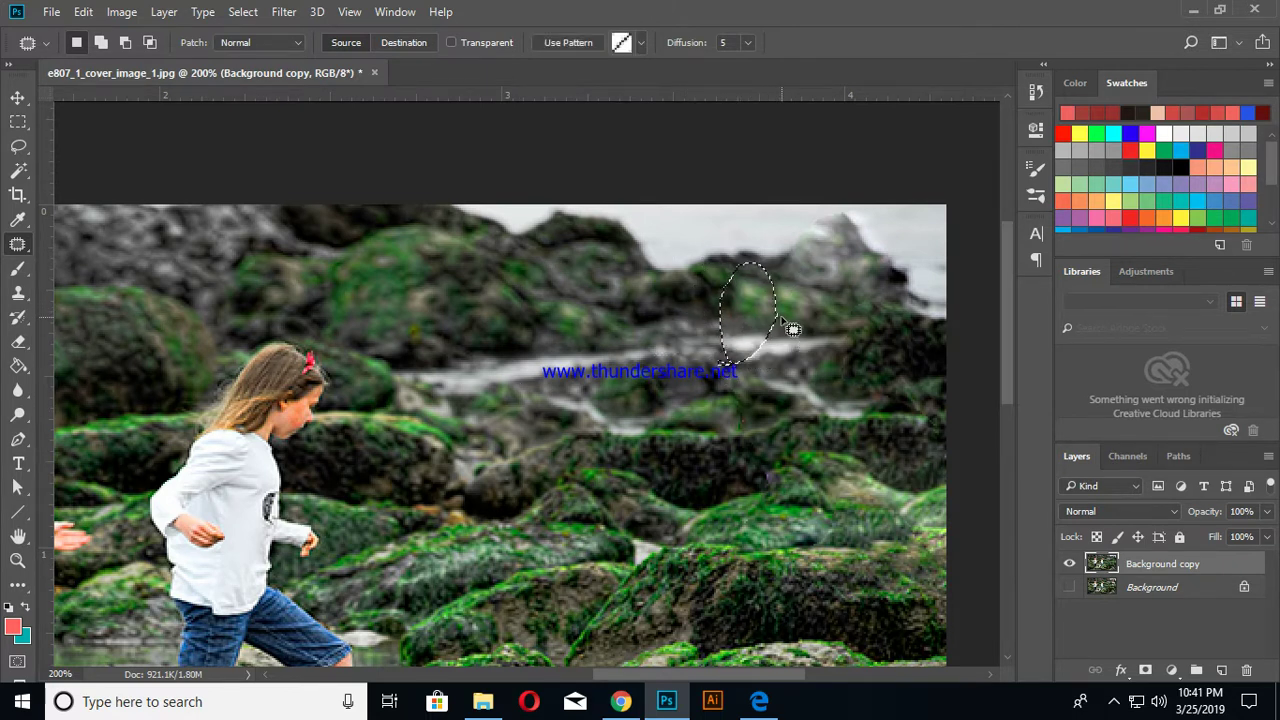
{"action": "key", "text": "ctrl+d"}
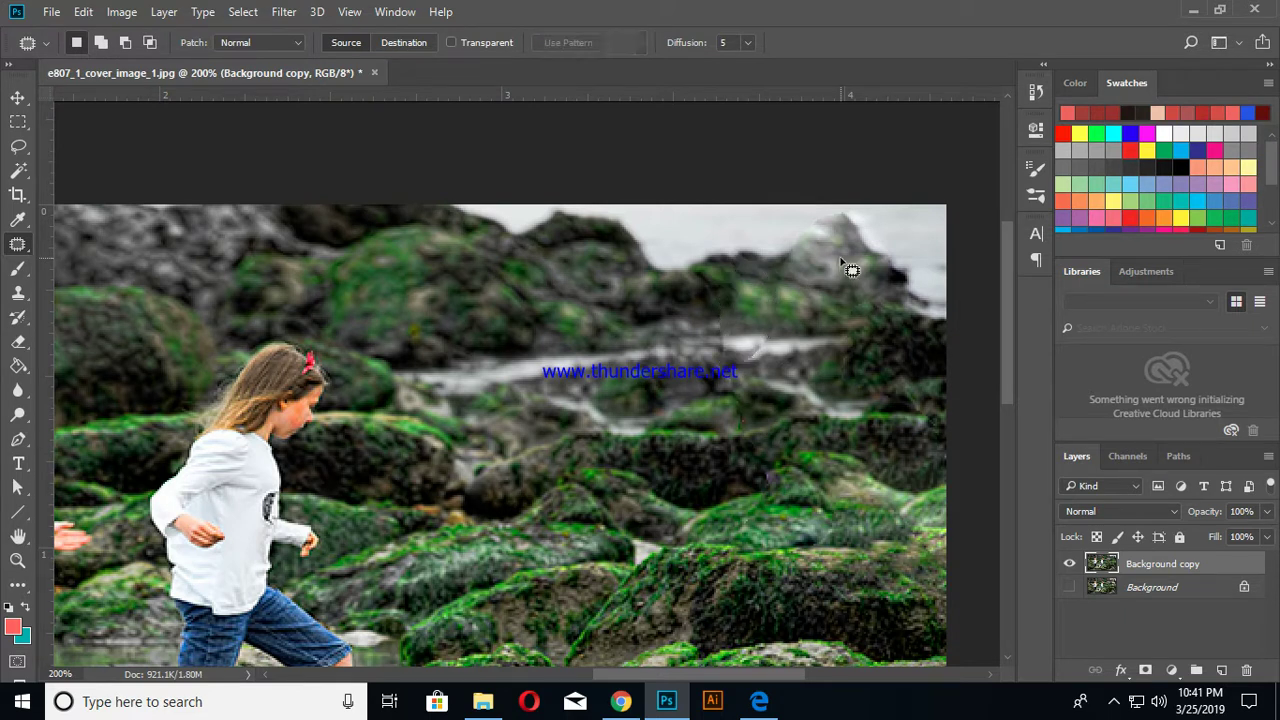
{"action": "scroll", "coordinate": [873, 410], "scroll_direction": "down", "scroll_amount": 2}
{"action": "scroll", "coordinate": [875, 405], "scroll_direction": "down", "scroll_amount": 2}
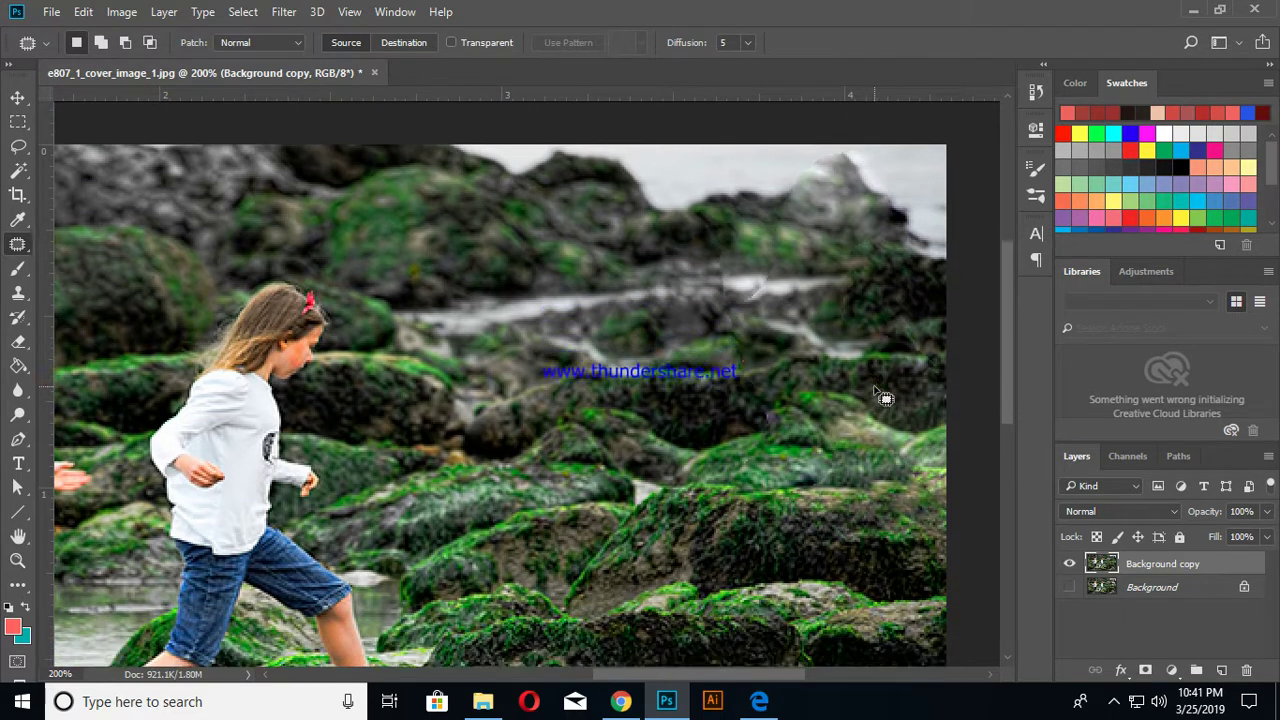
{"action": "scroll", "coordinate": [820, 480], "scroll_direction": "up", "scroll_amount": 3}
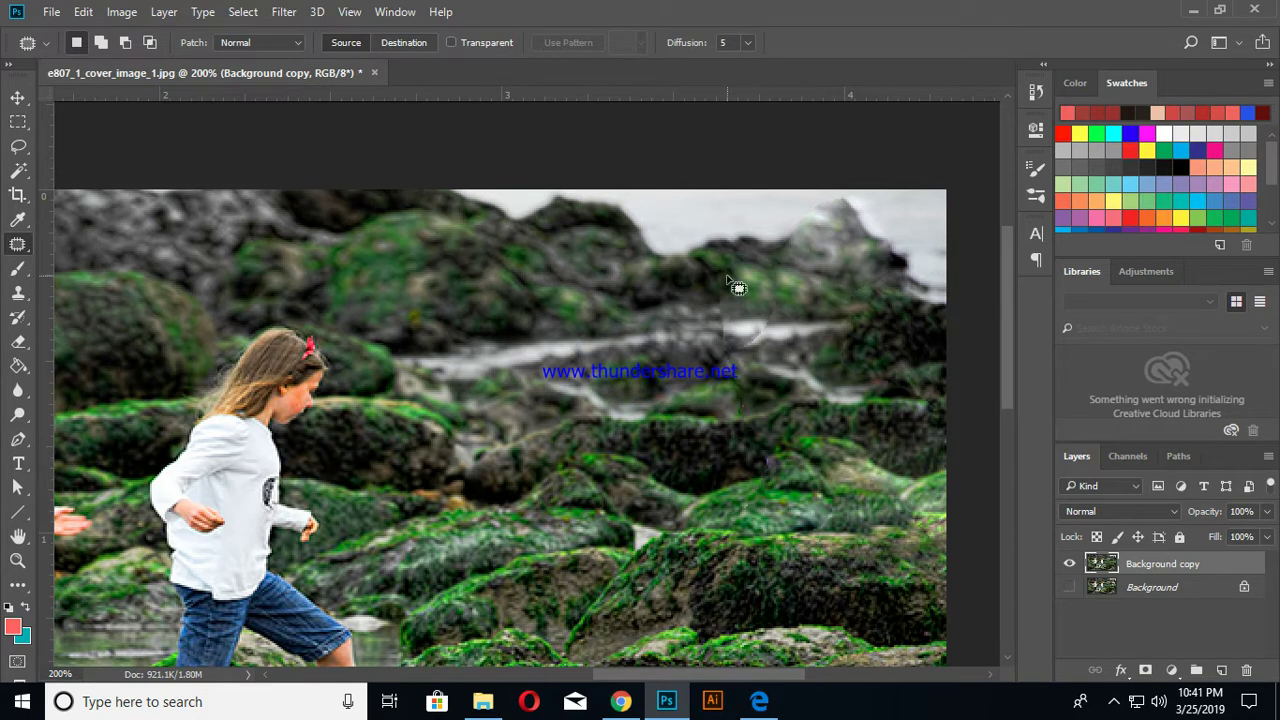
Step: Smooth the upper-right and middle rocks with Spot Healing Brush strokes
{"action": "right_click", "coordinate": [16, 247]}
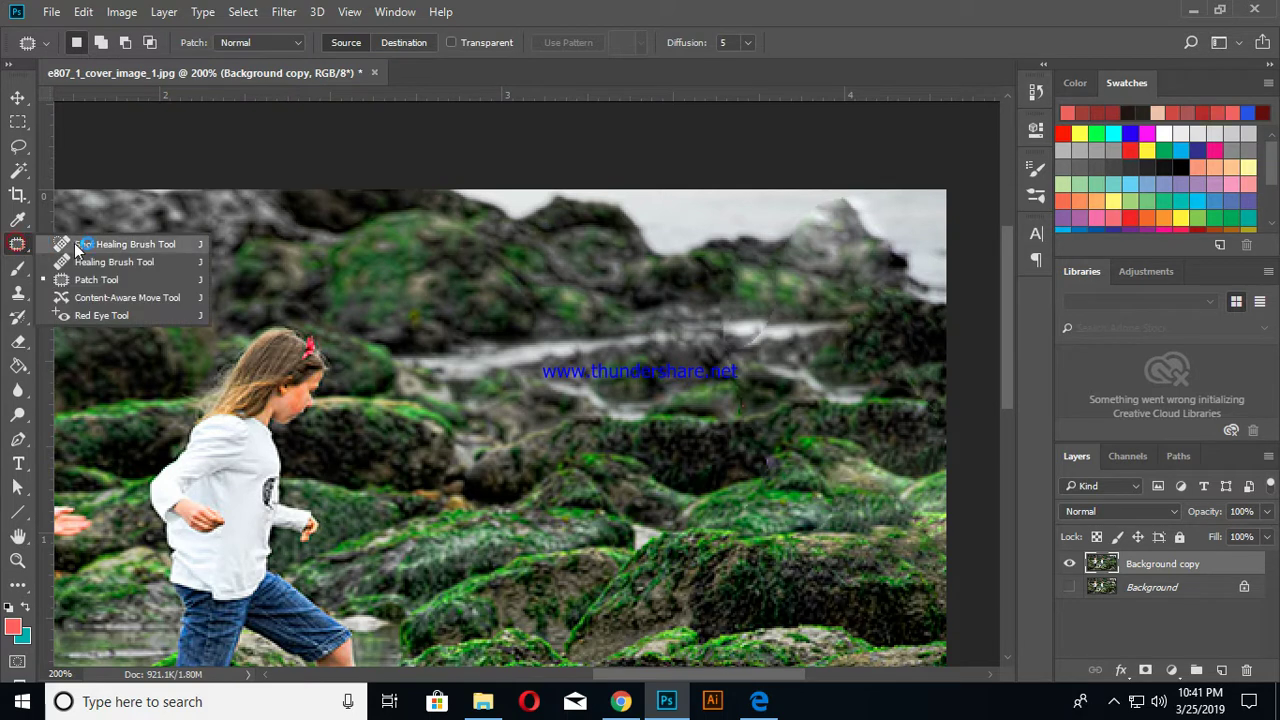
{"action": "left_click", "coordinate": [140, 248]}
{"action": "left_click_drag", "start_coordinate": [577, 305], "coordinate": [617, 340]}
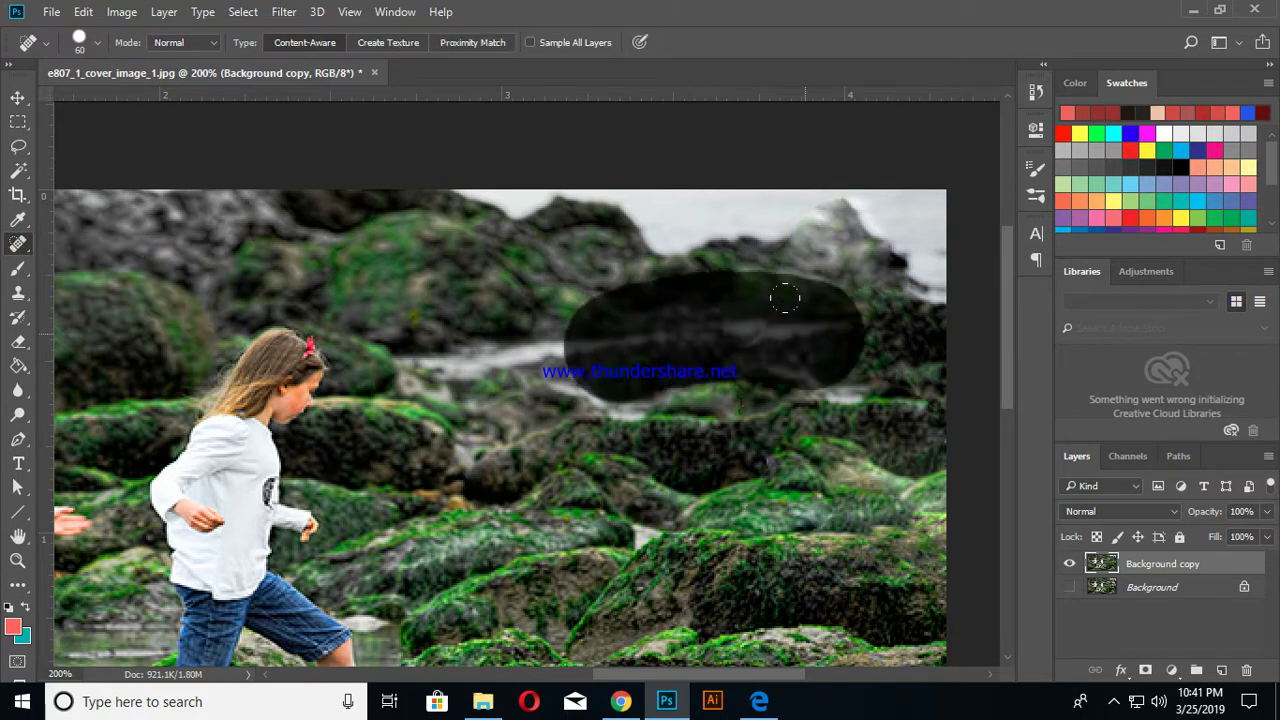
{"action": "left_click_drag", "start_coordinate": [560, 233], "coordinate": [824, 249]}
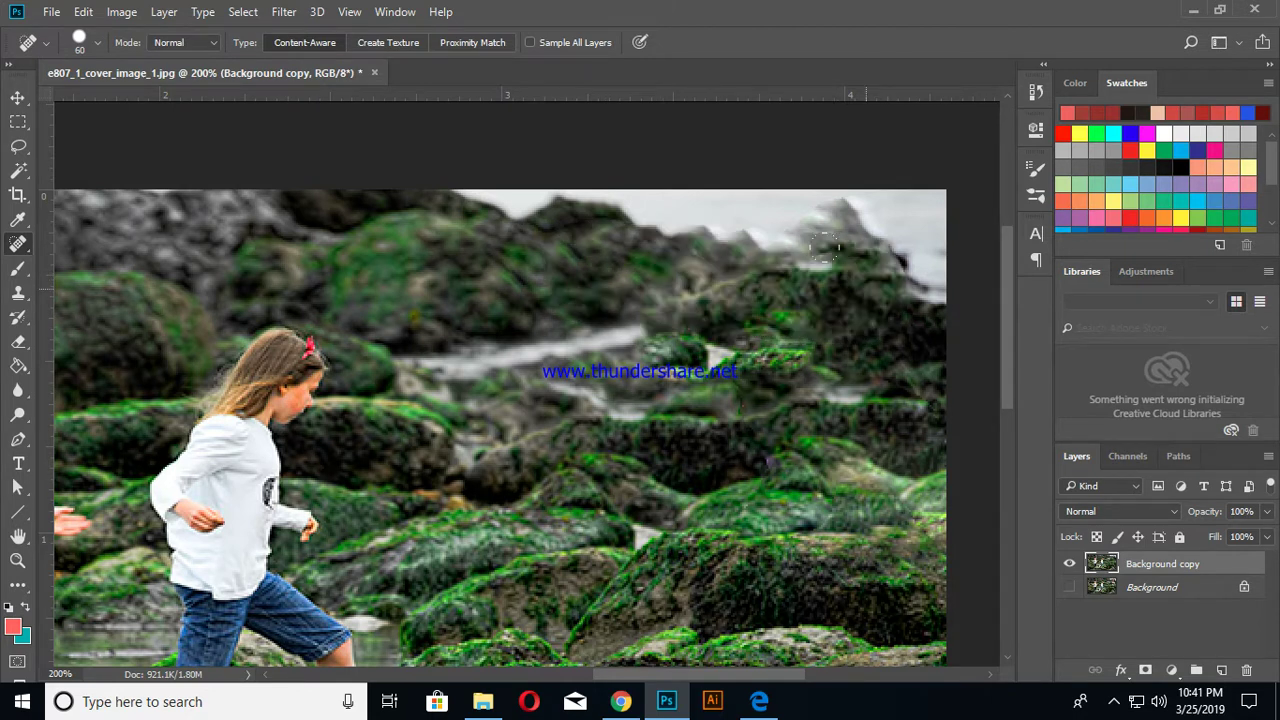
{"action": "left_click_drag", "start_coordinate": [649, 430], "coordinate": [810, 246]}
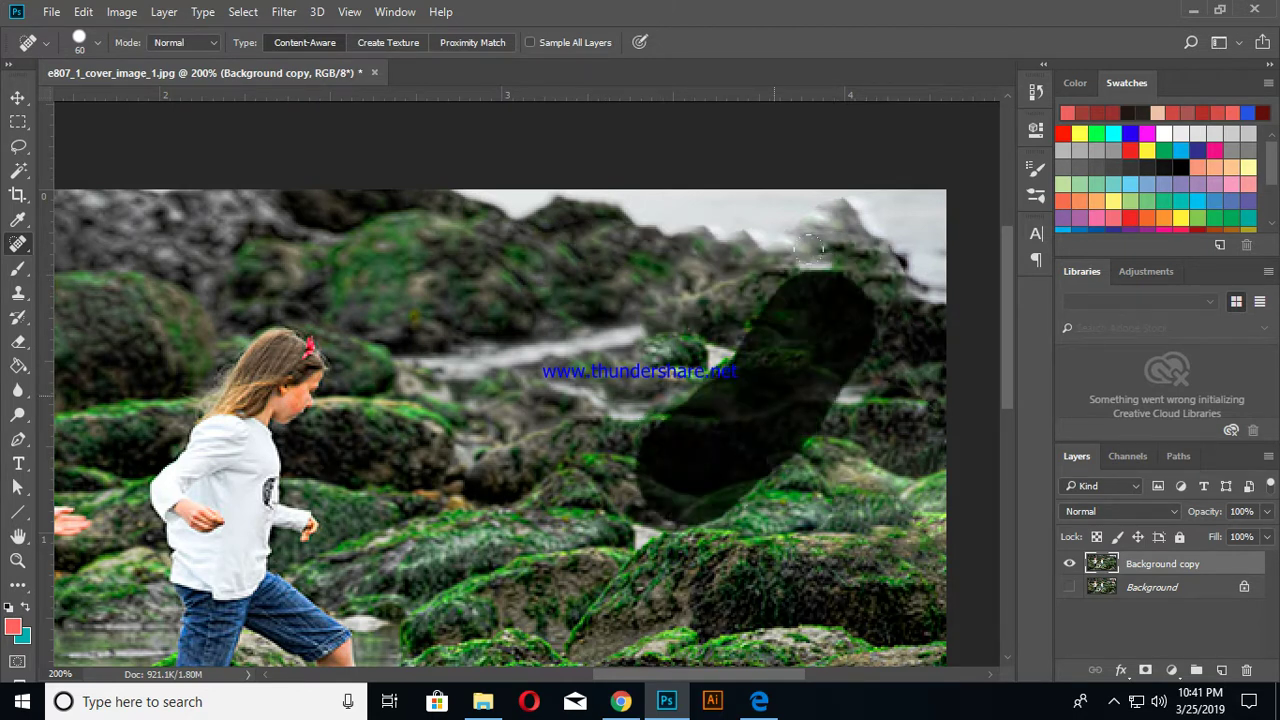
{"action": "left_click_drag", "start_coordinate": [634, 298], "coordinate": [676, 508]}
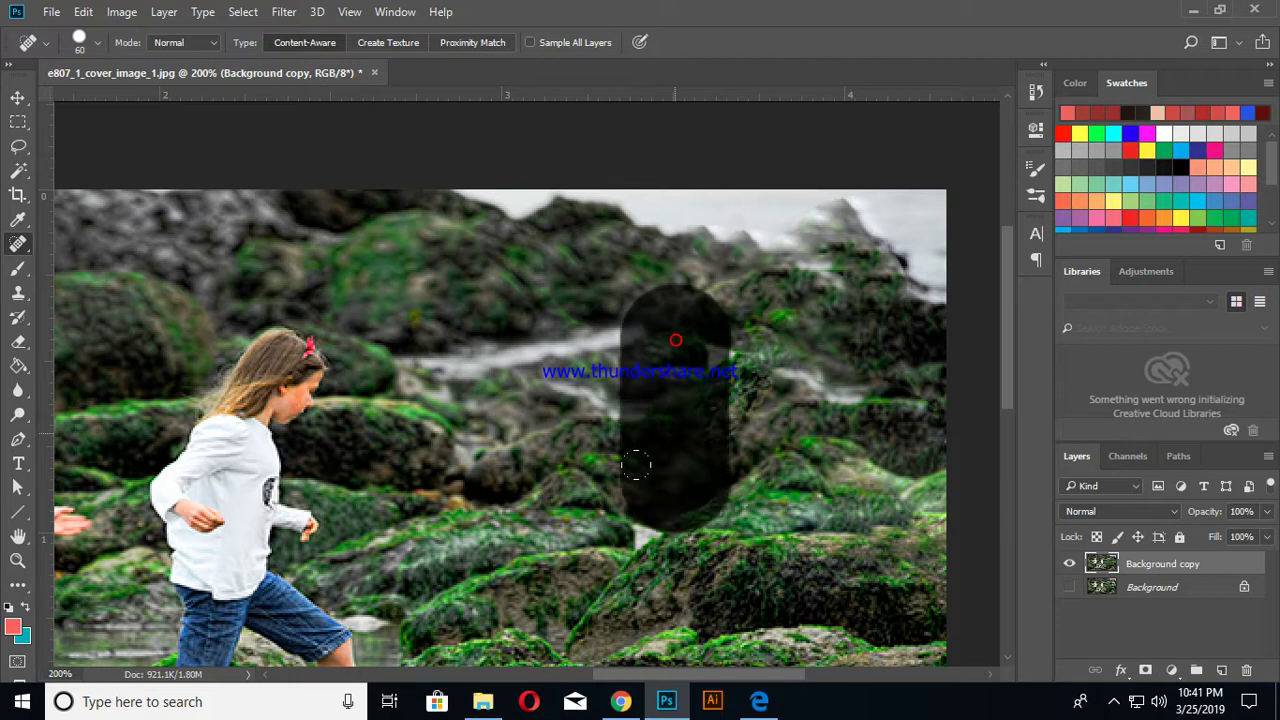
{"action": "left_click_drag", "start_coordinate": [690, 371], "coordinate": [731, 415]}
{"action": "left_click", "coordinate": [784, 319]}
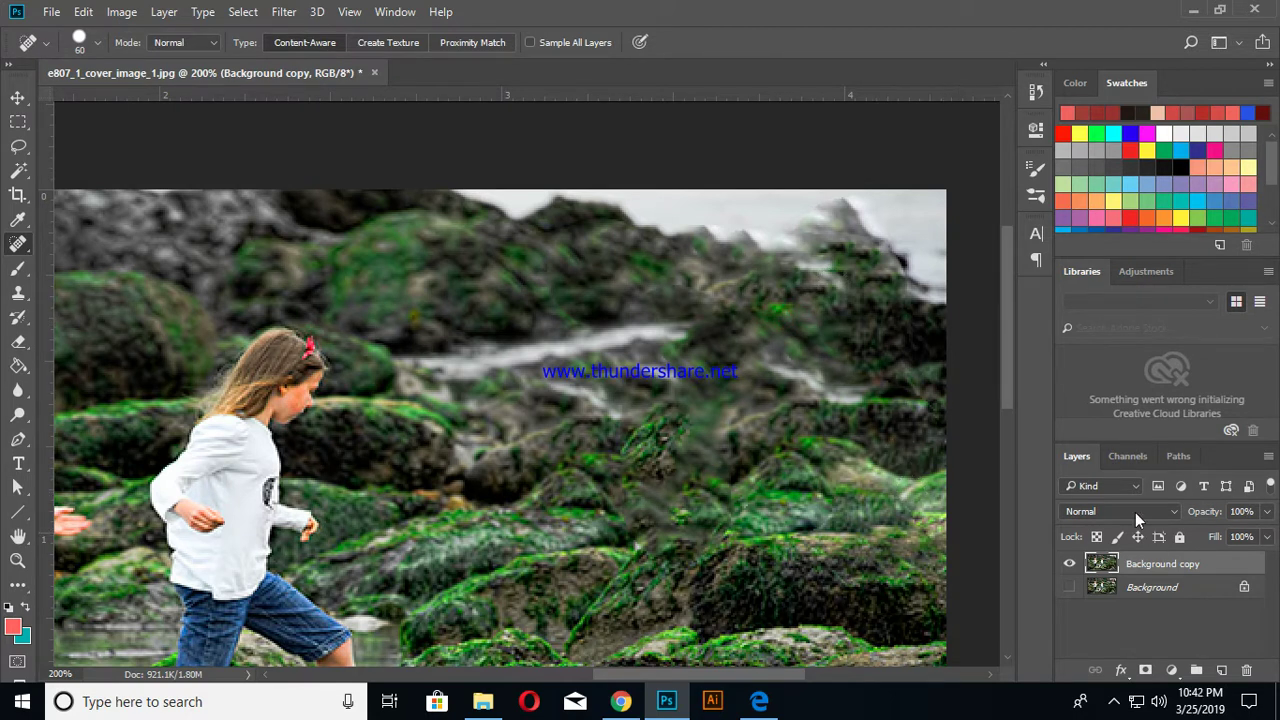
Step: Heal remaining spots on the right rocks and sky edge, then hide Background copy
{"action": "scroll", "coordinate": [921, 368], "scroll_direction": "down", "scroll_amount": 3}
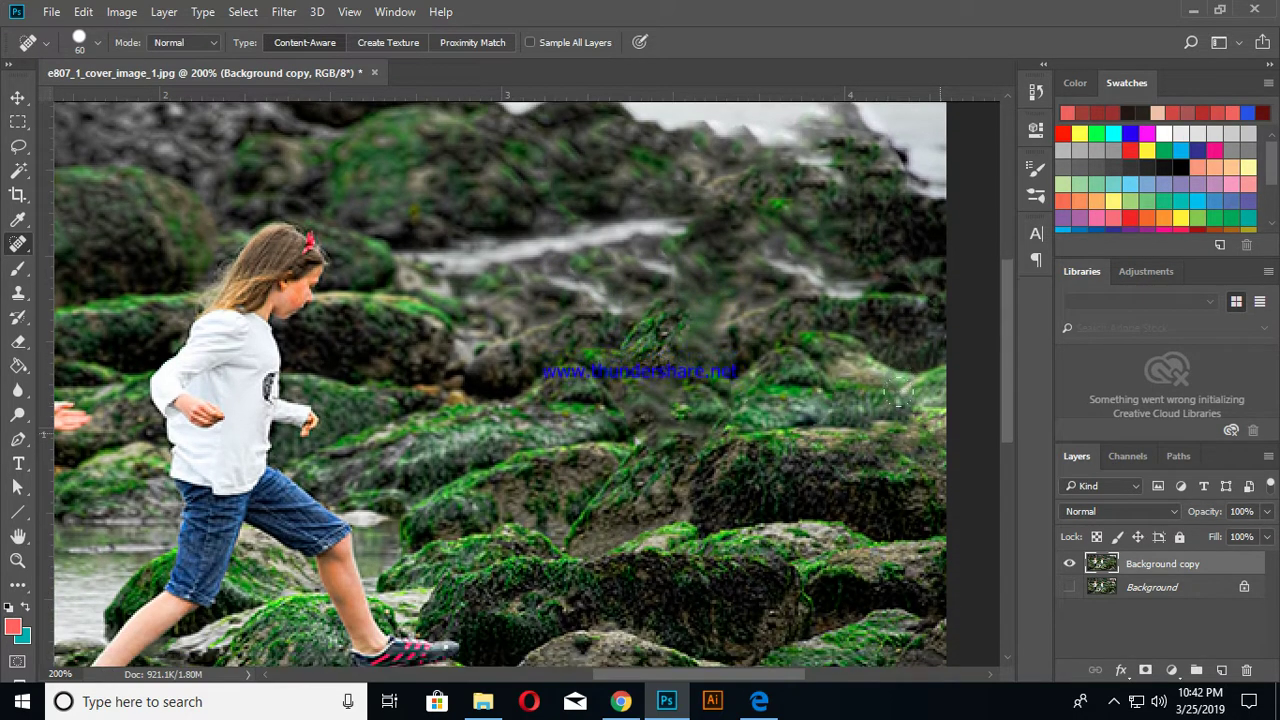
{"action": "left_click", "coordinate": [827, 331]}
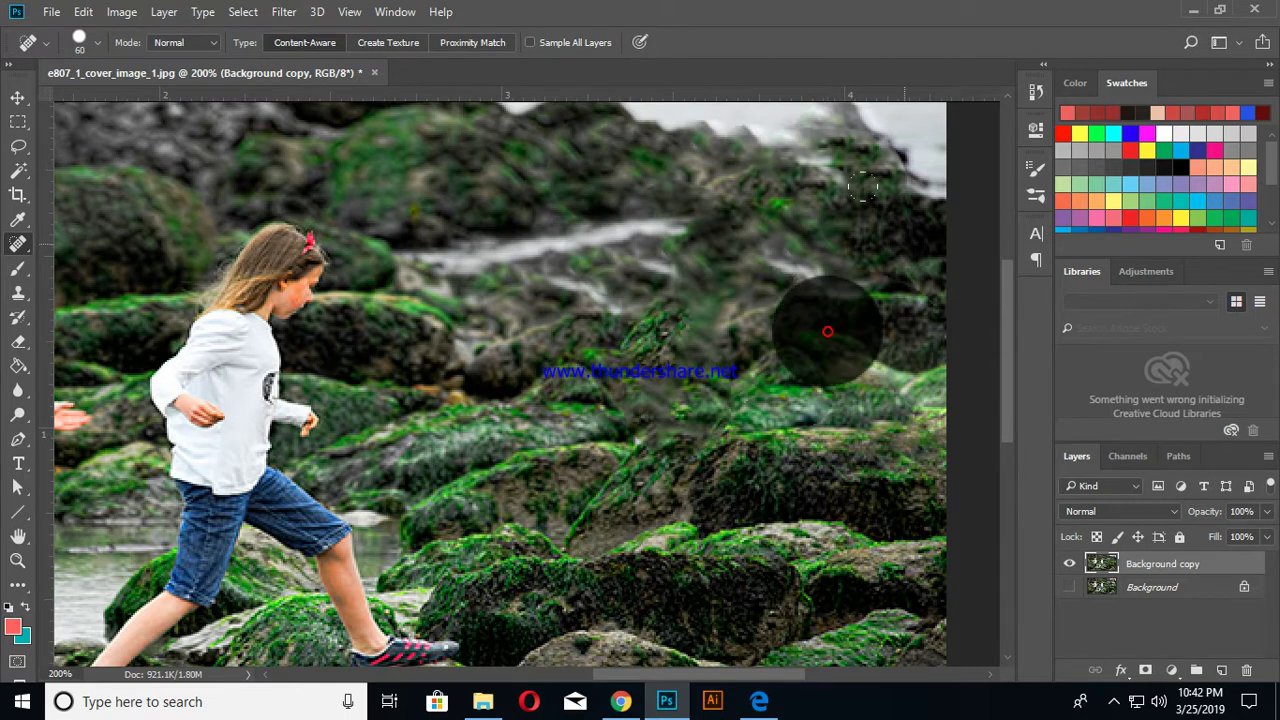
{"action": "left_click", "coordinate": [882, 236]}
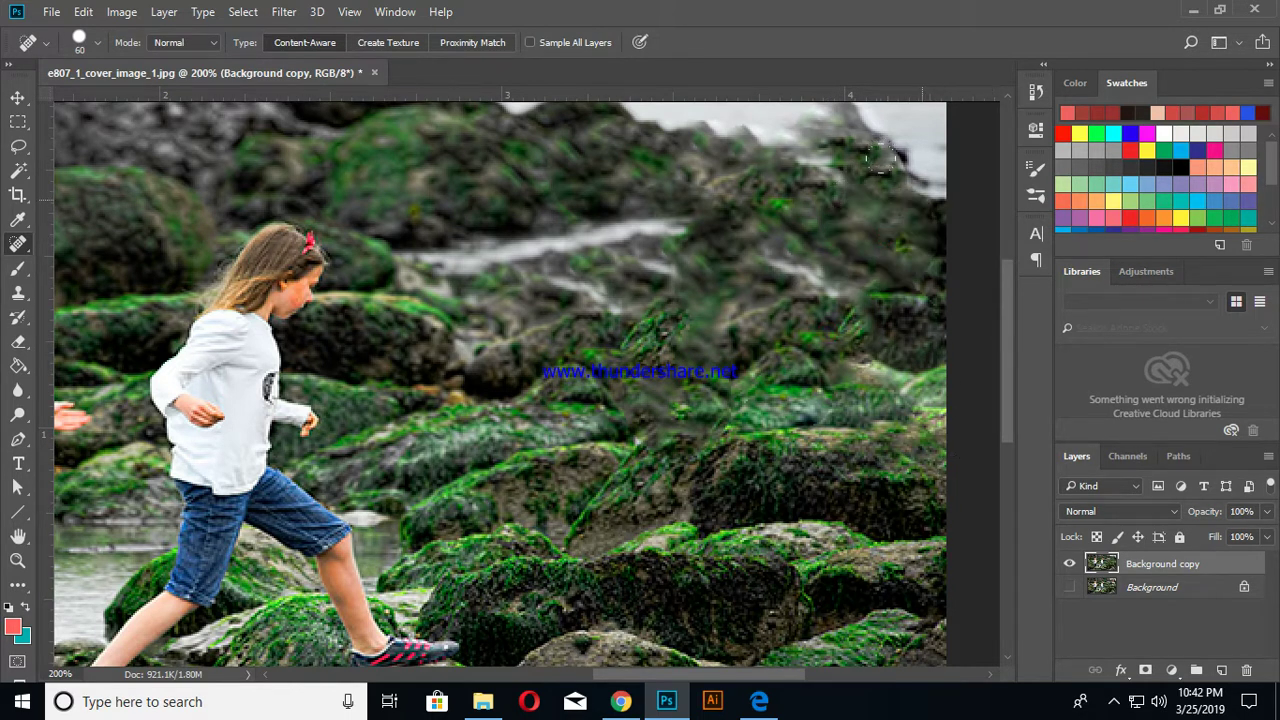
{"action": "left_click_drag", "start_coordinate": [880, 157], "coordinate": [922, 200]}
{"action": "left_click", "coordinate": [909, 310]}
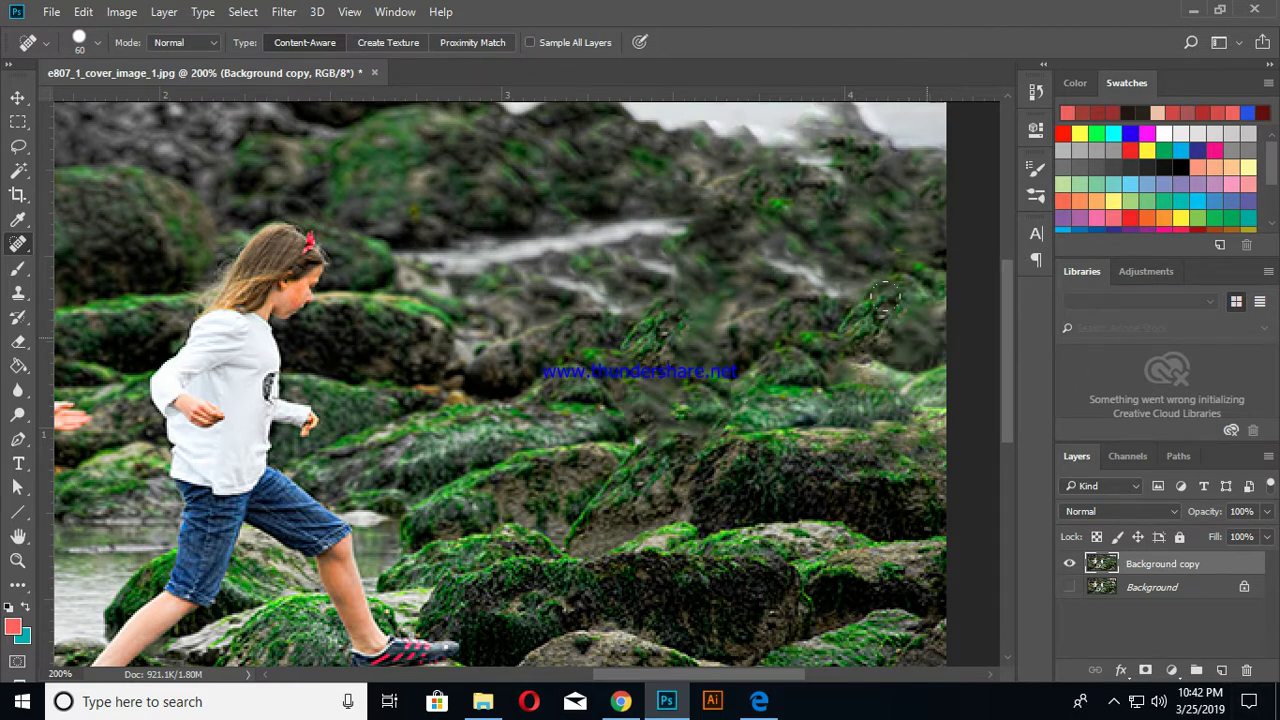
{"action": "scroll", "coordinate": [884, 300], "scroll_direction": "up", "scroll_amount": 3}
{"action": "left_click", "coordinate": [788, 245]}
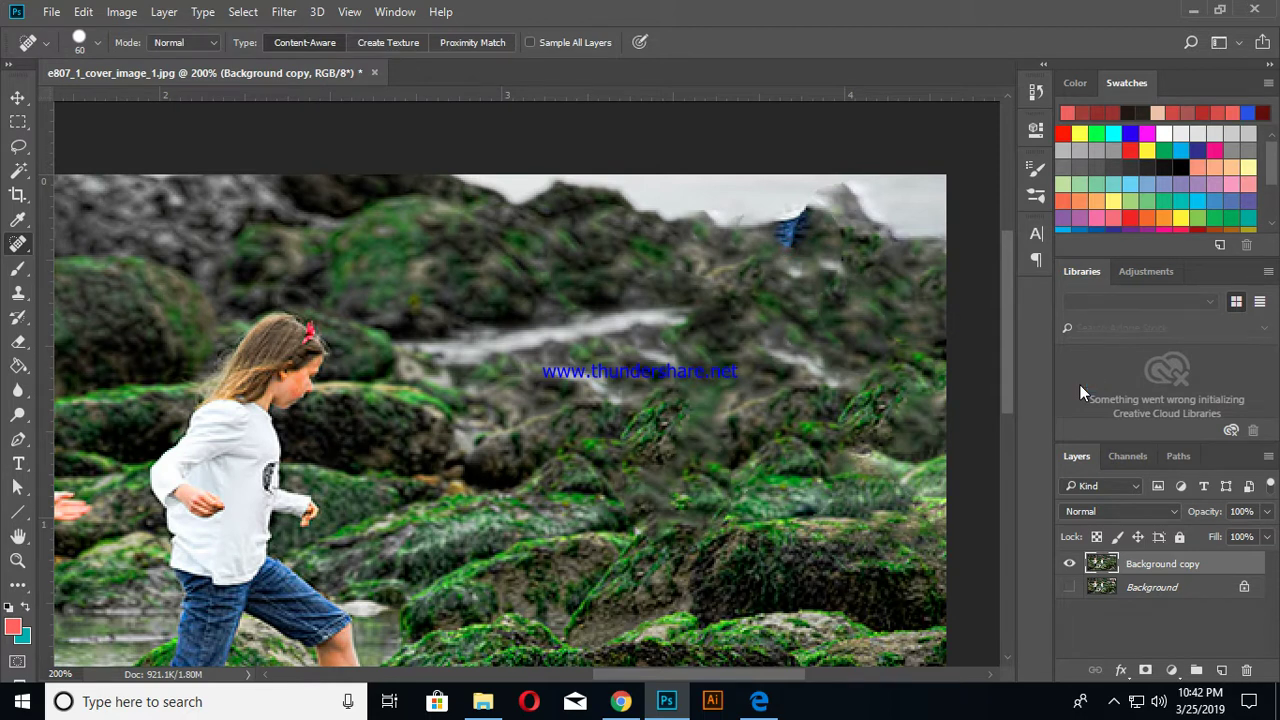
{"action": "scroll", "coordinate": [928, 352], "scroll_direction": "down", "scroll_amount": 2}
{"action": "scroll", "coordinate": [928, 352], "scroll_direction": "down", "scroll_amount": 3}
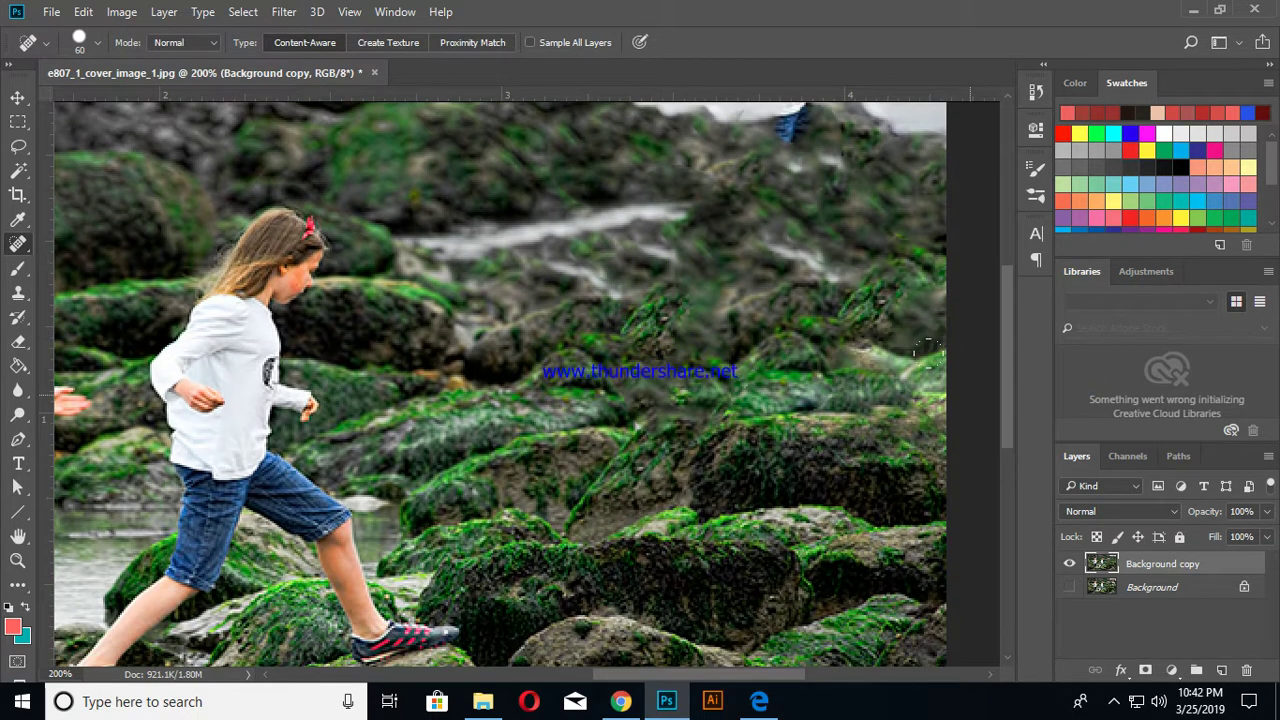
{"action": "scroll", "coordinate": [928, 352], "scroll_direction": "up", "scroll_amount": 1}
{"action": "scroll", "coordinate": [900, 300], "scroll_direction": "up", "scroll_amount": 2}
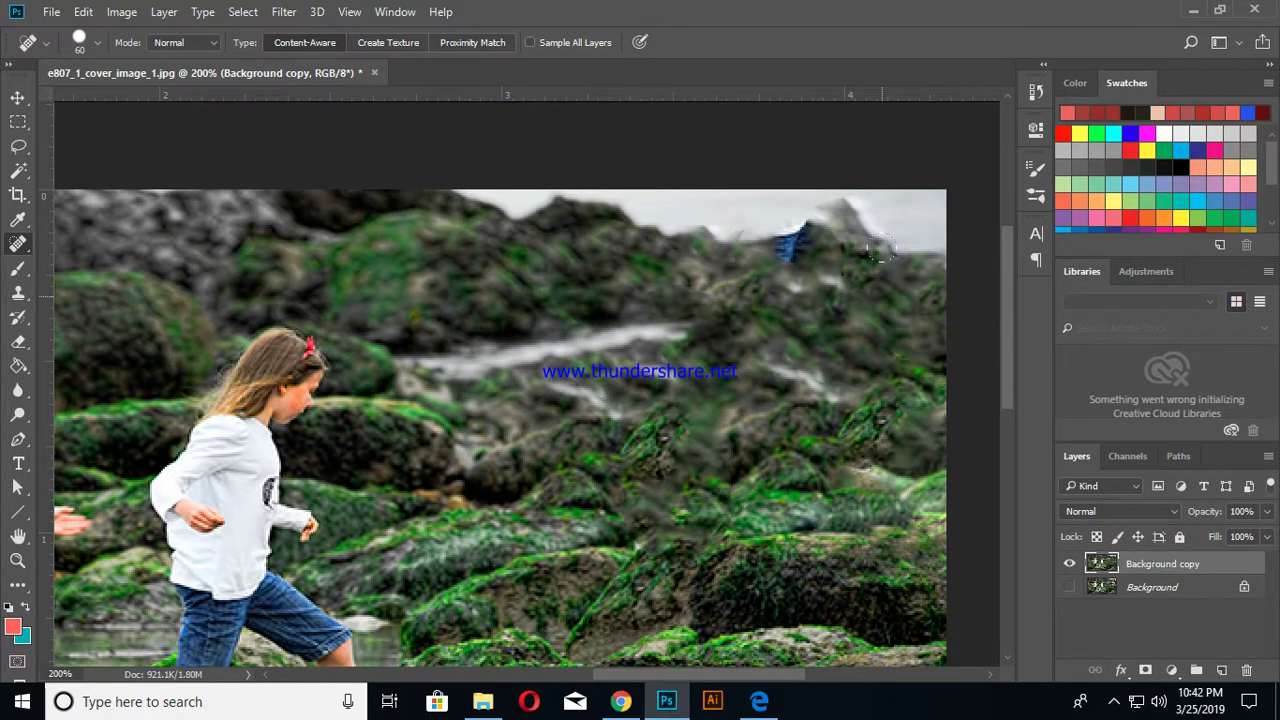
{"action": "left_click", "coordinate": [1071, 565]}
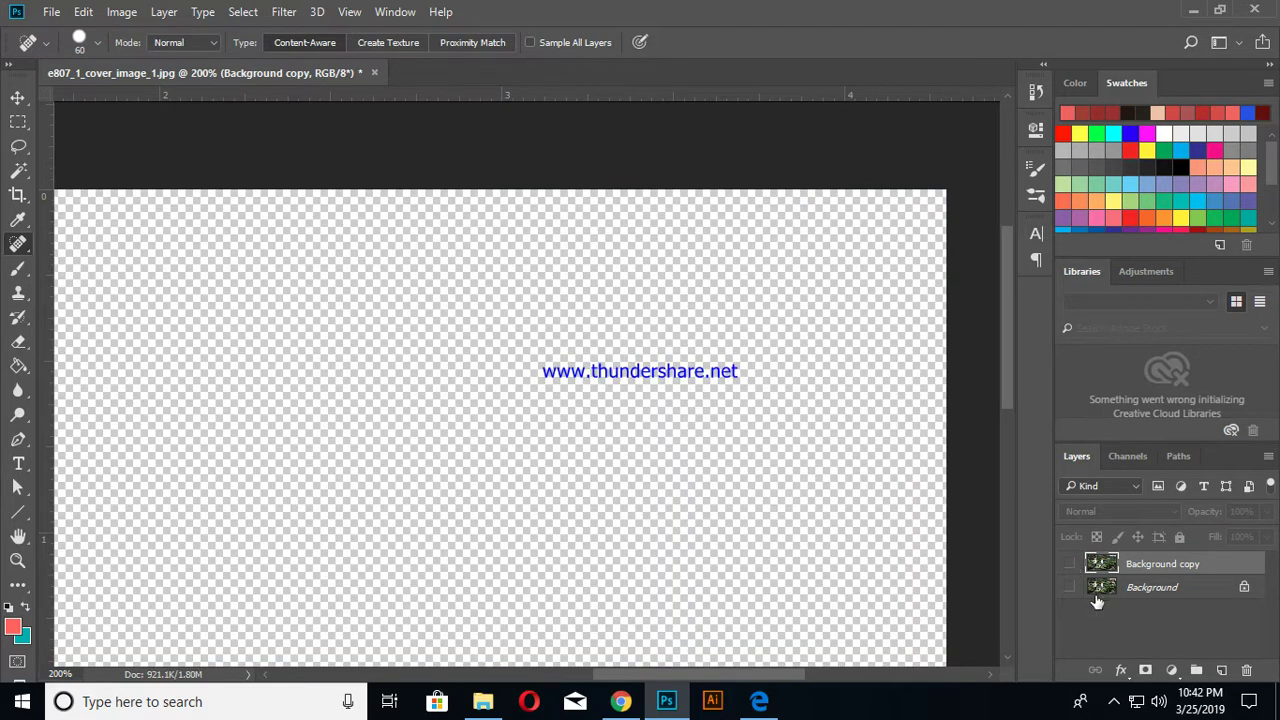
Step: Show the original Background and attempt patching the boy's head, dismissing the hidden-layer error
{"action": "left_click", "coordinate": [1071, 588]}
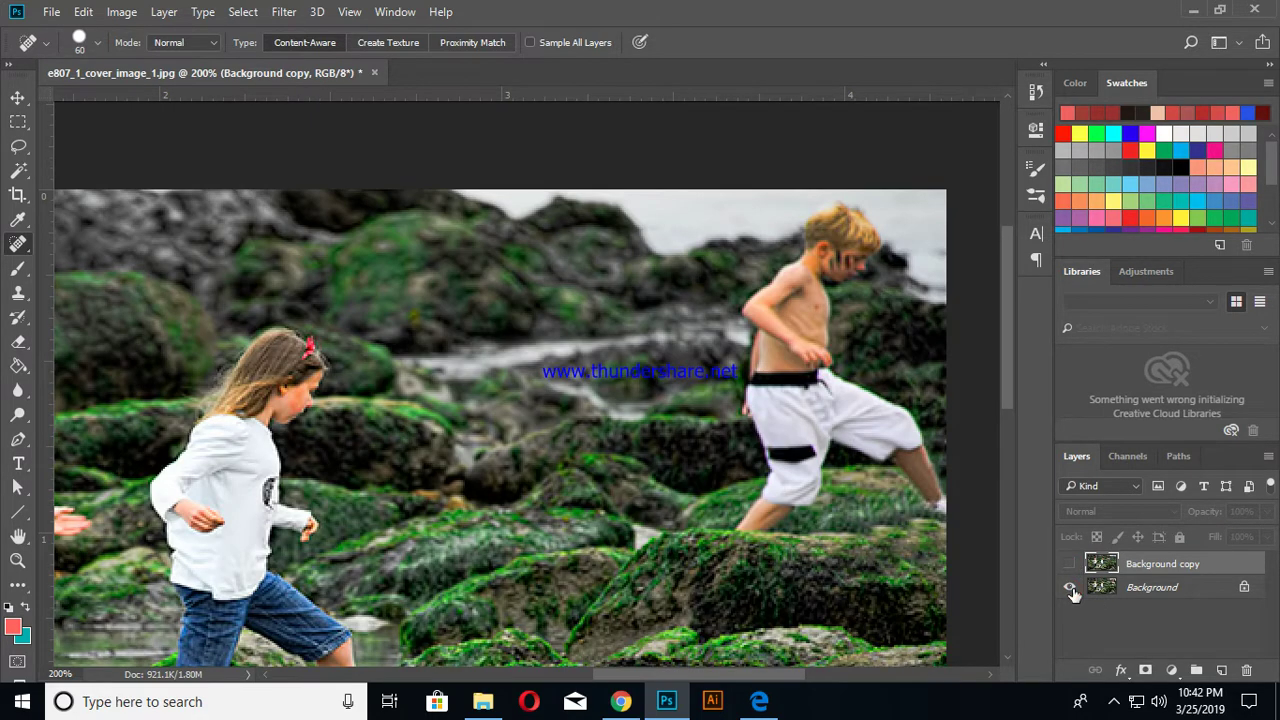
{"action": "right_click", "coordinate": [17, 248]}
{"action": "left_click", "coordinate": [105, 277]}
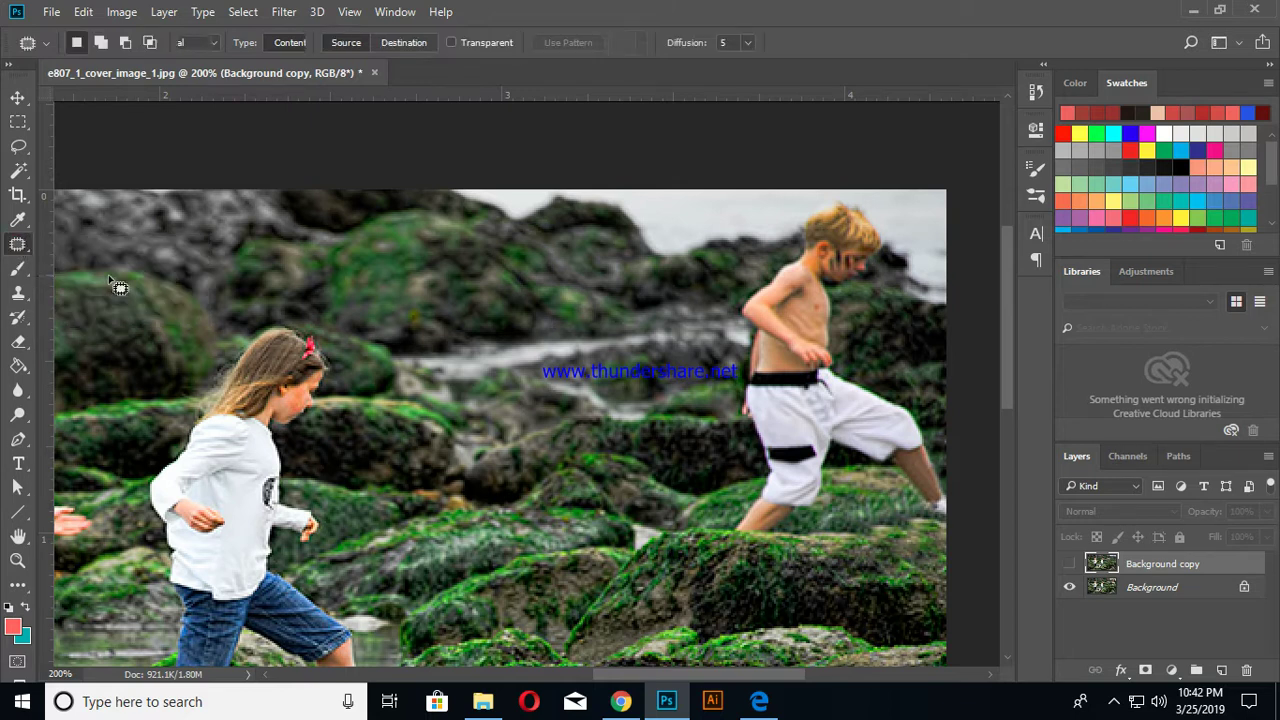
{"action": "scroll", "coordinate": [786, 271], "scroll_direction": "up", "scroll_amount": 2}
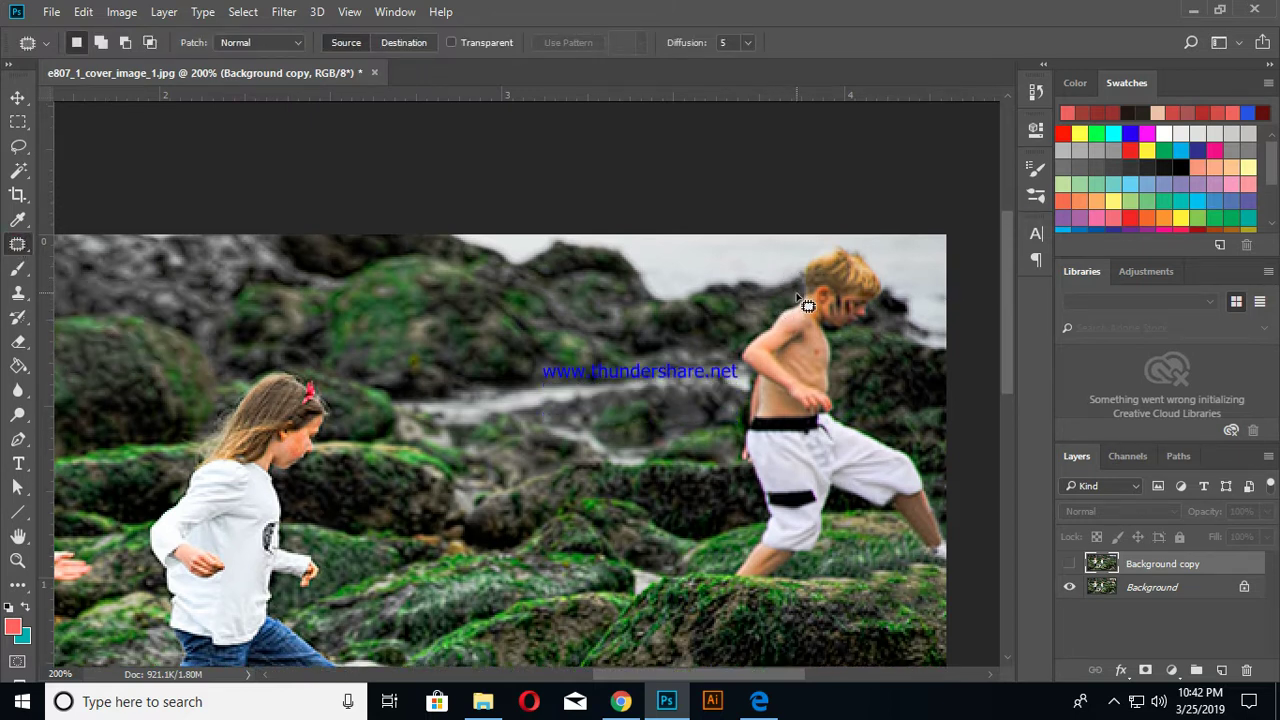
{"action": "mouse_move", "coordinate": [797, 296]}
{"action": "left_mouse_down"}
{"action": "mouse_move", "coordinate": [841, 247]}
{"action": "mouse_move", "coordinate": [885, 319]}
{"action": "mouse_move", "coordinate": [819, 325]}
{"action": "left_mouse_up"}
{"action": "left_click_drag", "start_coordinate": [840, 300], "coordinate": [880, 296]}
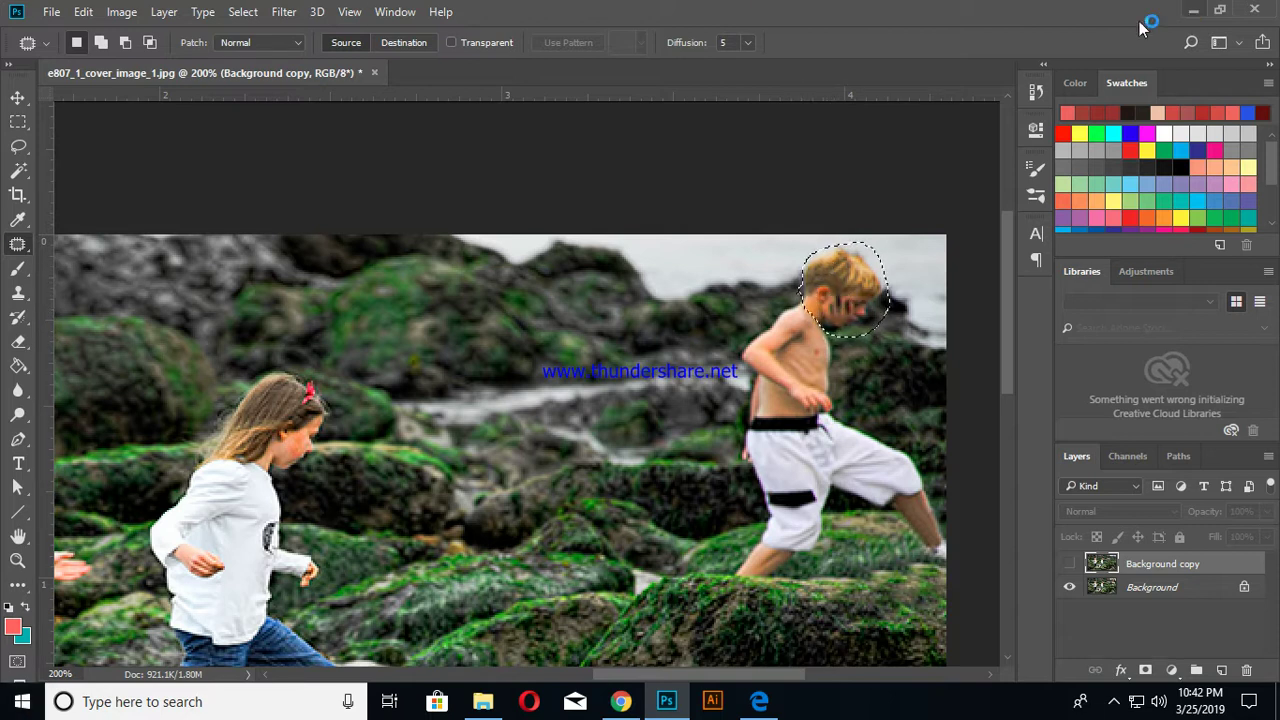
{"action": "left_click", "coordinate": [850, 290]}
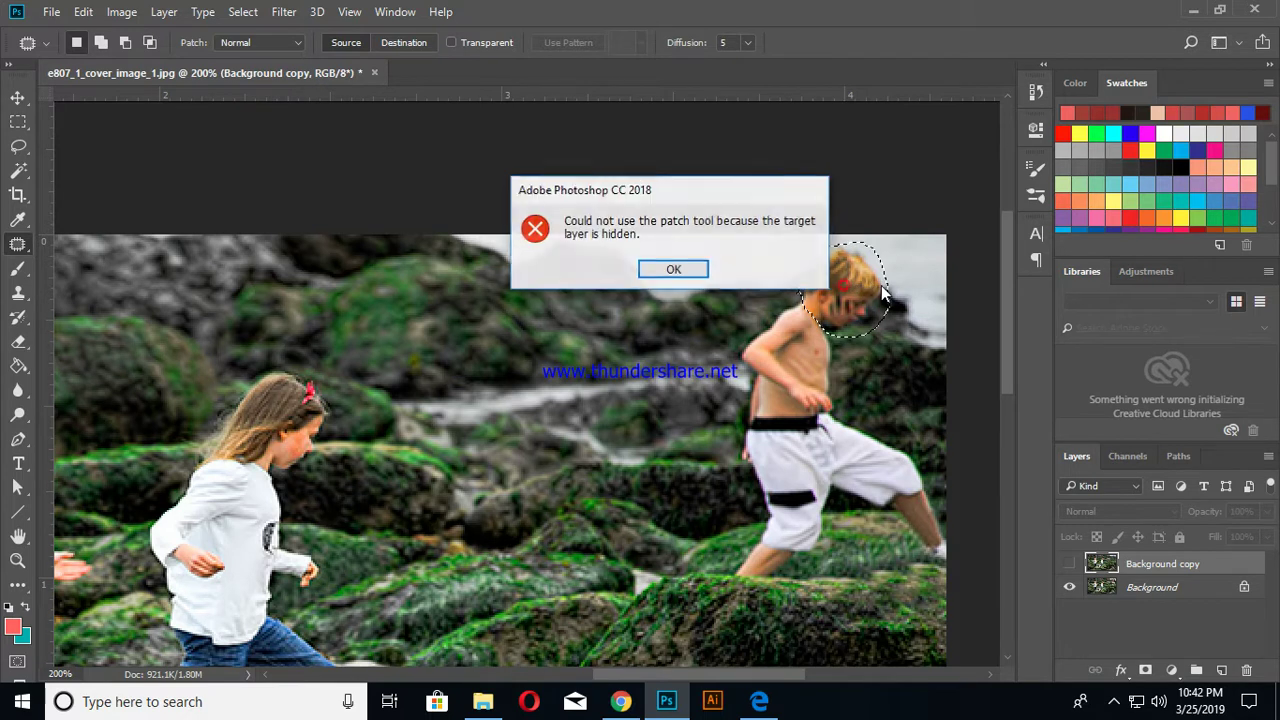
{"action": "left_click", "coordinate": [671, 275]}
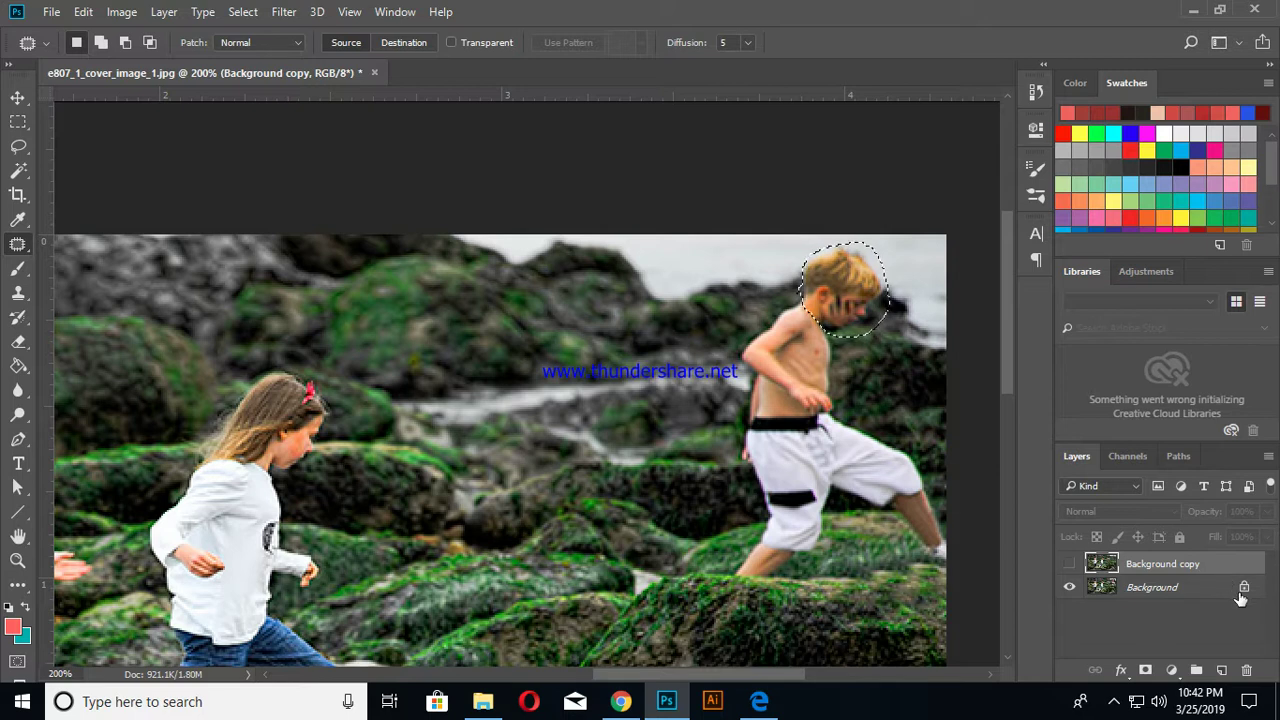
Step: Duplicate Background into Background copy 2 and patch the boy's head with nearby rocks
{"action": "left_click", "coordinate": [1162, 590]}
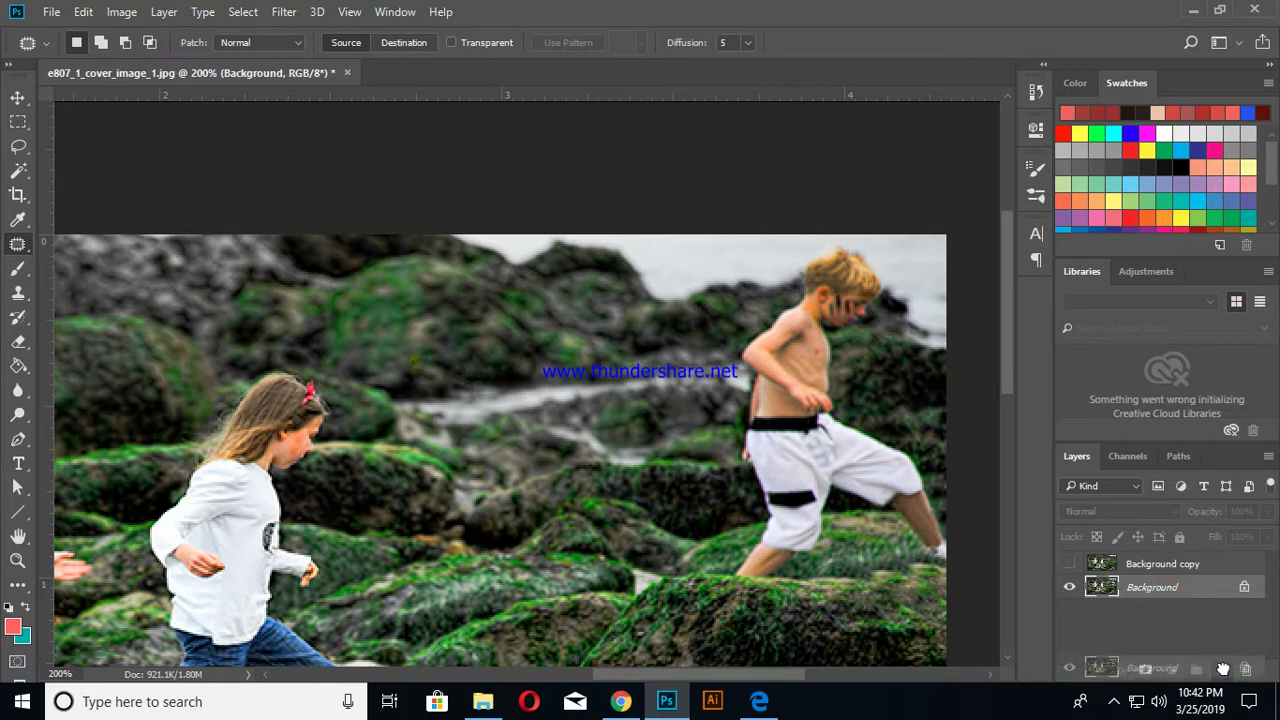
{"action": "left_click_drag", "start_coordinate": [1170, 594], "coordinate": [1221, 670]}
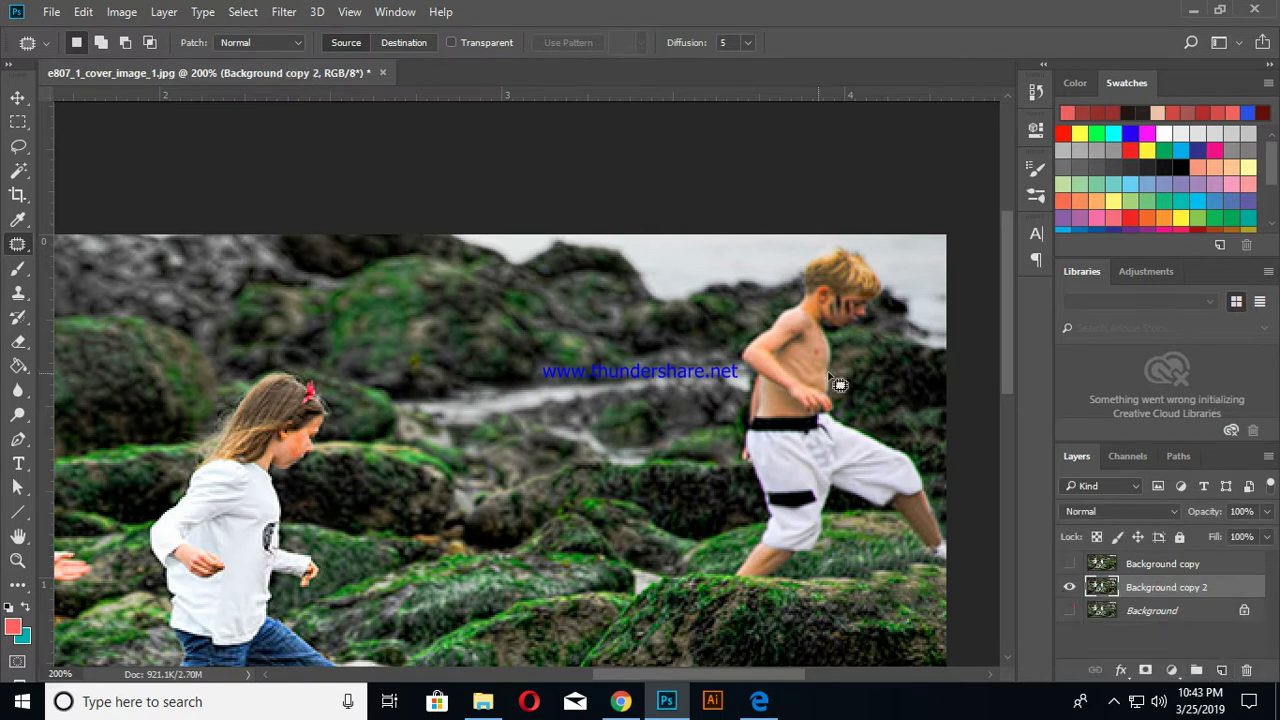
{"action": "left_click_drag", "start_coordinate": [792, 294], "coordinate": [806, 268]}
{"action": "mouse_move", "coordinate": [799, 291]}
{"action": "left_mouse_down"}
{"action": "mouse_move", "coordinate": [818, 256]}
{"action": "mouse_move", "coordinate": [882, 343]}
{"action": "left_mouse_up"}
{"action": "mouse_move", "coordinate": [882, 343]}
{"action": "left_mouse_down"}
{"action": "mouse_move", "coordinate": [824, 337]}
{"action": "mouse_move", "coordinate": [810, 290]}
{"action": "mouse_move", "coordinate": [735, 282]}
{"action": "left_mouse_up"}
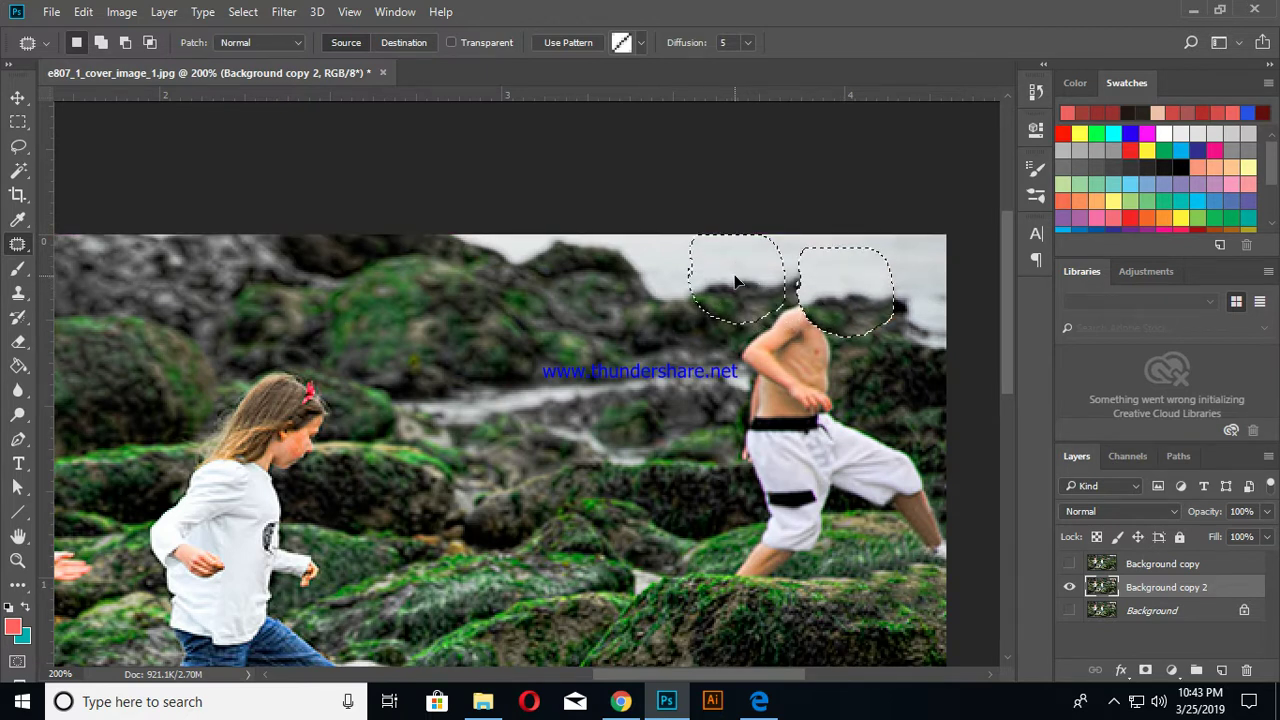
{"action": "mouse_move", "coordinate": [735, 282]}
{"action": "left_mouse_down"}
{"action": "mouse_move", "coordinate": [726, 316]}
{"action": "mouse_move", "coordinate": [704, 309]}
{"action": "left_mouse_up"}
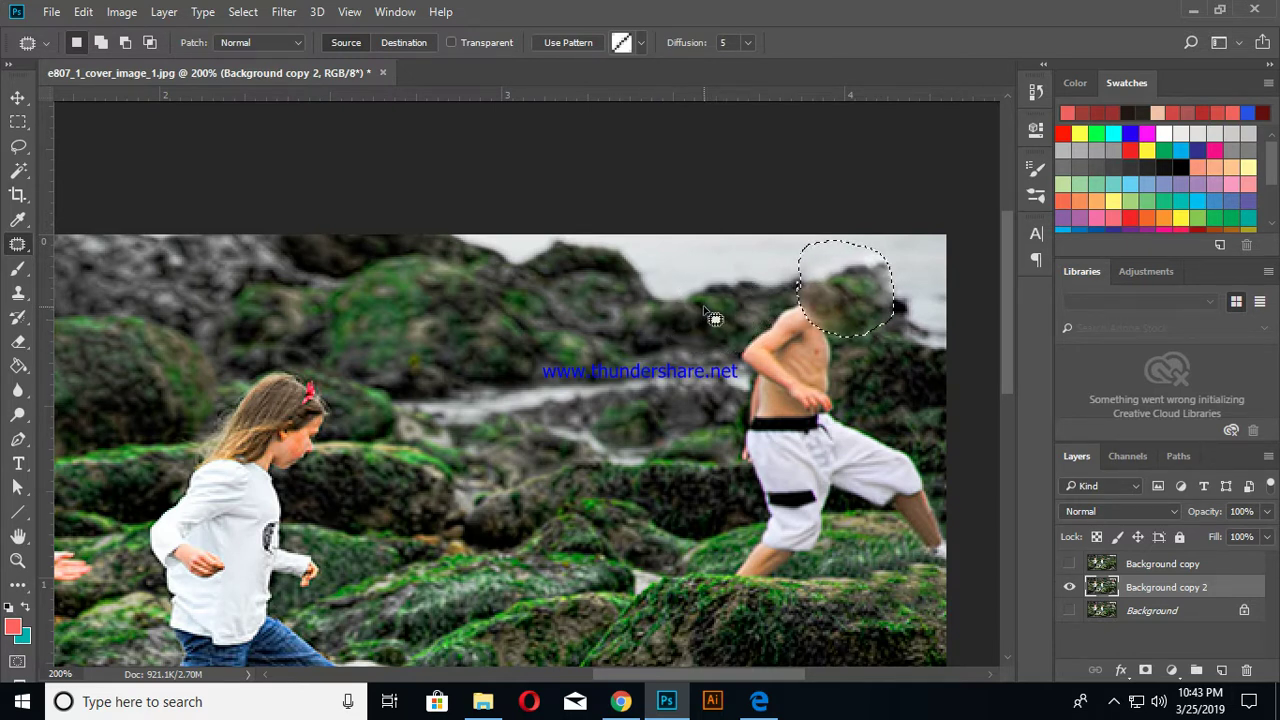
{"action": "left_click_drag", "start_coordinate": [792, 298], "coordinate": [785, 305]}
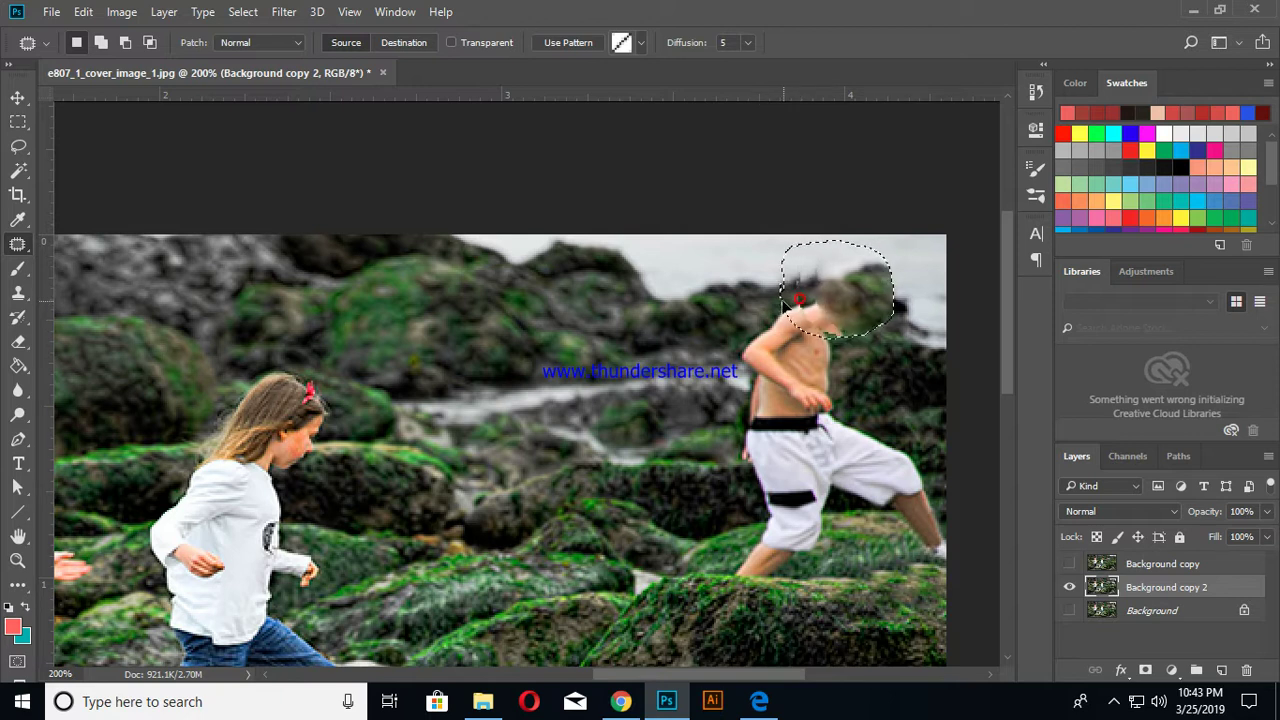
{"action": "left_click_drag", "start_coordinate": [785, 305], "coordinate": [791, 318]}
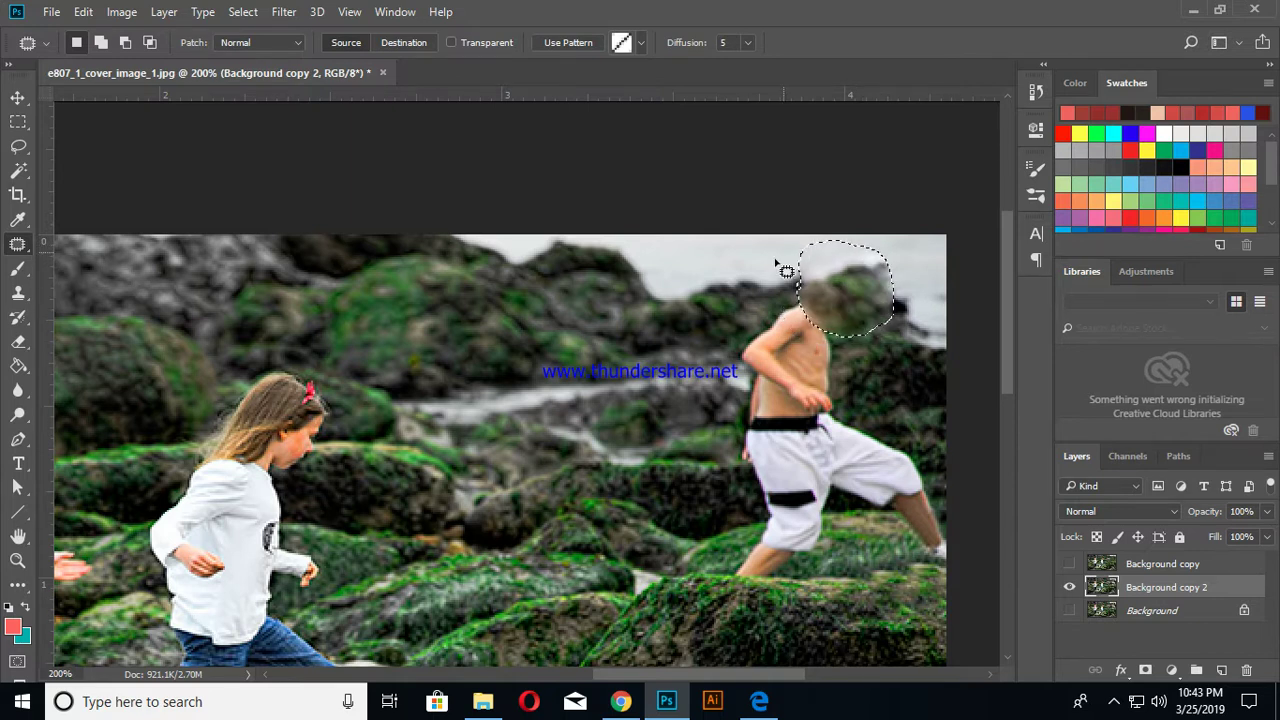
{"action": "key", "text": "ctrl+d"}
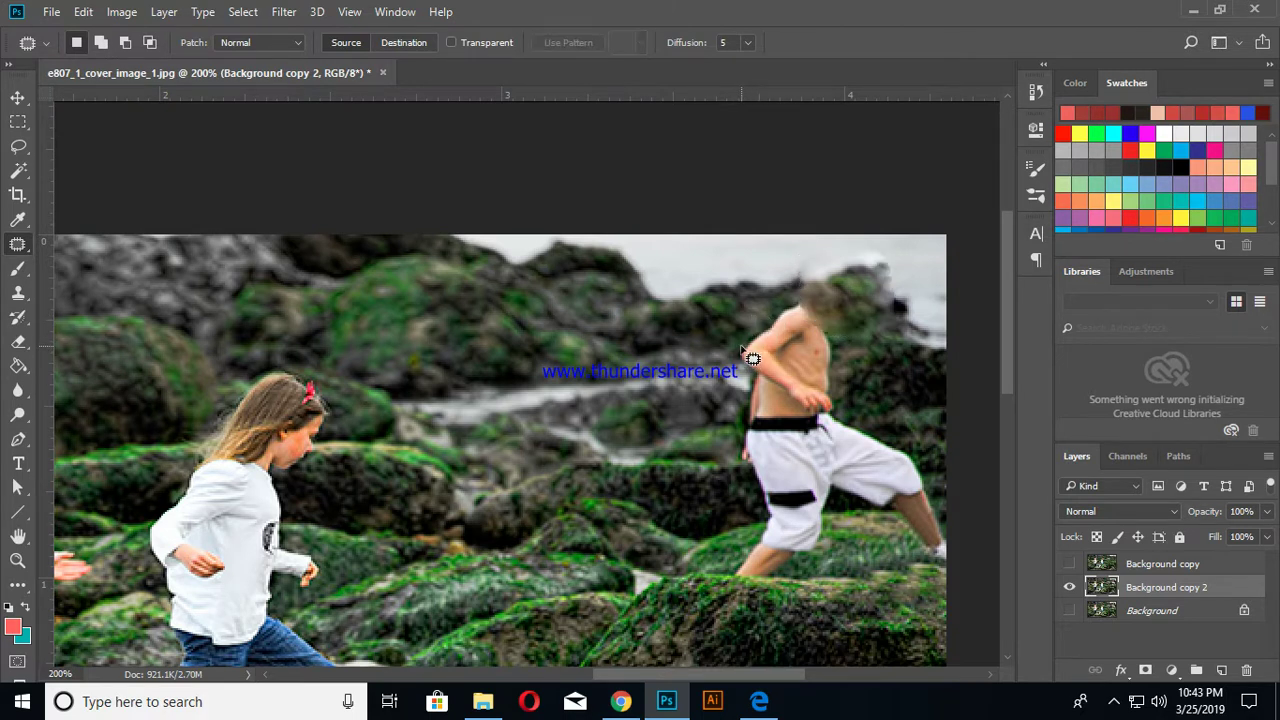
Step: Outline the boy's shoulder and torso and patch them with rock texture, then deselect
{"action": "mouse_move", "coordinate": [737, 354]}
{"action": "left_mouse_down"}
{"action": "mouse_move", "coordinate": [802, 288]}
{"action": "mouse_move", "coordinate": [854, 423]}
{"action": "left_mouse_up"}
{"action": "left_click_drag", "start_coordinate": [814, 436], "coordinate": [777, 436]}
{"action": "mouse_move", "coordinate": [757, 426]}
{"action": "left_mouse_down"}
{"action": "mouse_move", "coordinate": [772, 362]}
{"action": "mouse_move", "coordinate": [868, 372]}
{"action": "left_mouse_up"}
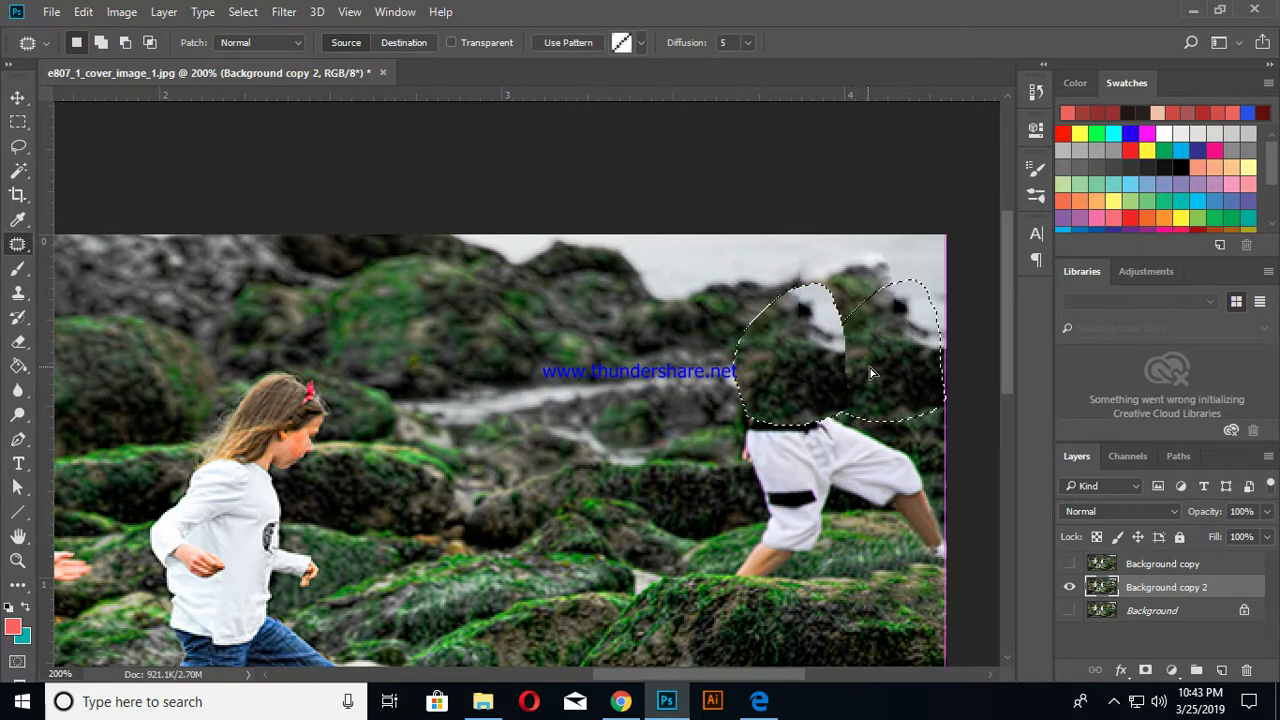
{"action": "left_click_drag", "start_coordinate": [874, 373], "coordinate": [669, 377]}
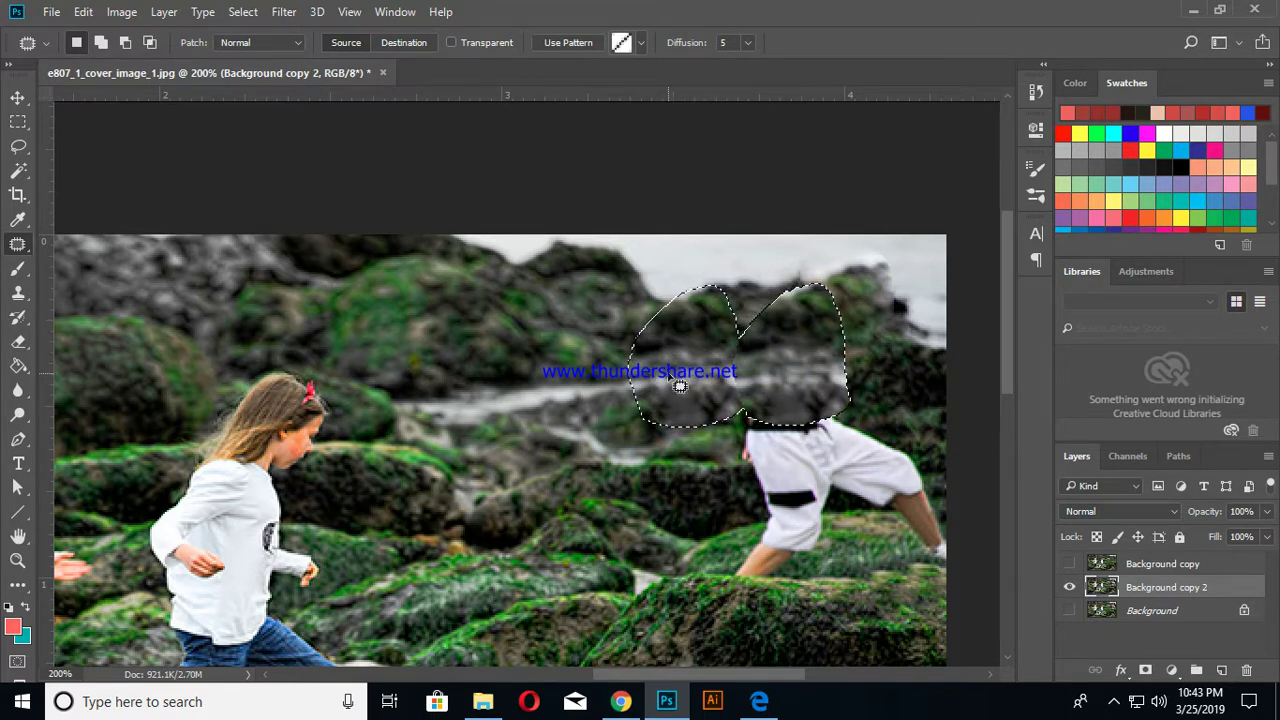
{"action": "left_click_drag", "start_coordinate": [679, 386], "coordinate": [679, 386]}
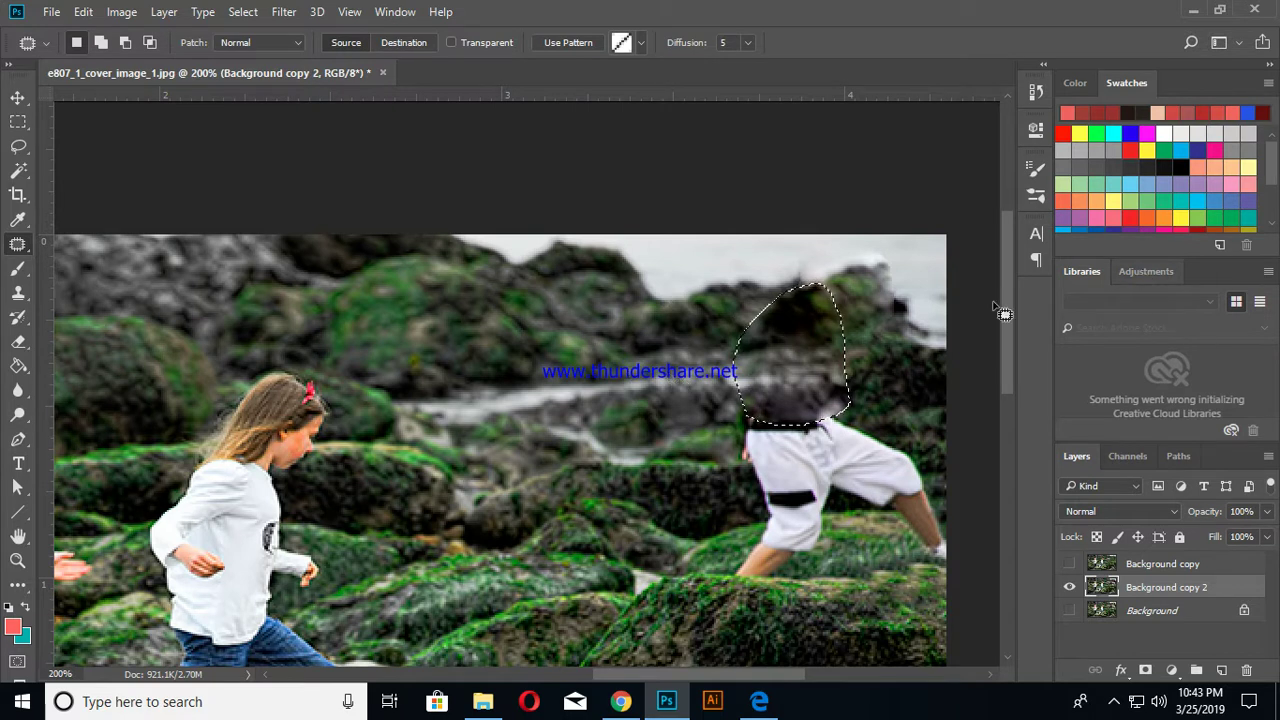
{"action": "key", "text": "ctrl+d"}
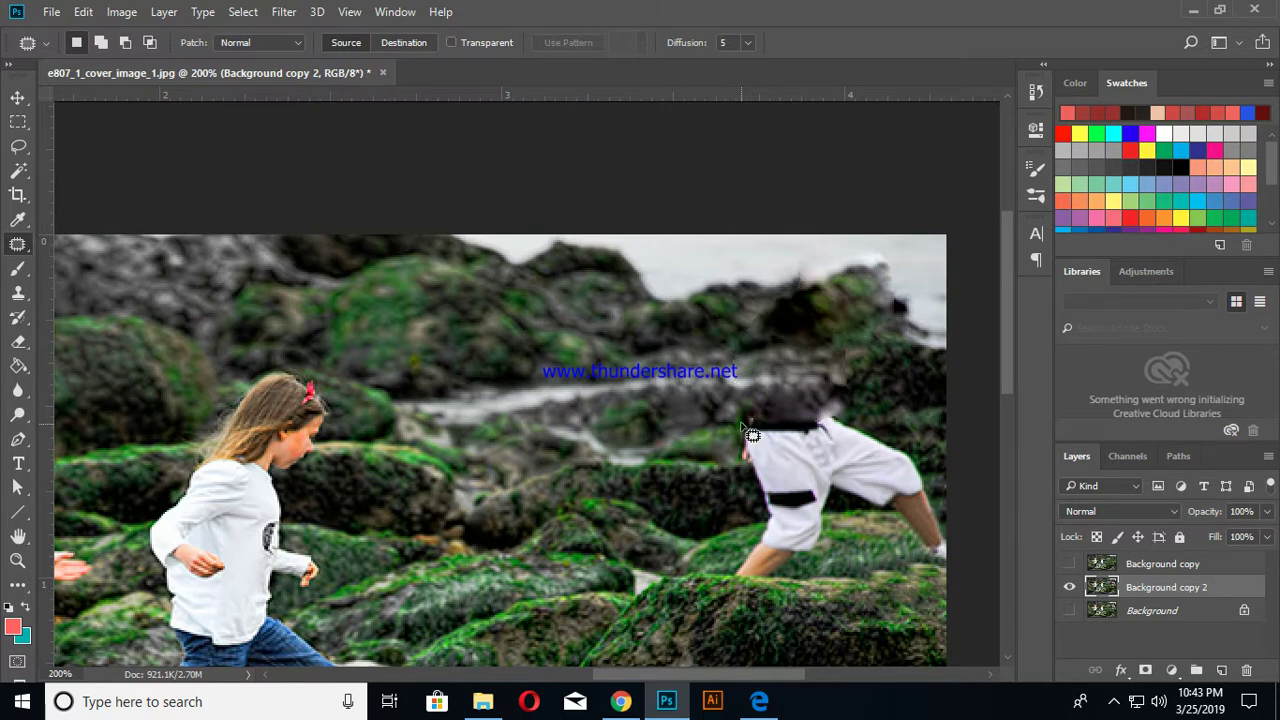
Step: Patch the boy's shorts and legs with nearby mossy rocks in two passes
{"action": "mouse_move", "coordinate": [737, 398]}
{"action": "left_mouse_down"}
{"action": "mouse_move", "coordinate": [753, 540]}
{"action": "mouse_move", "coordinate": [742, 588]}
{"action": "mouse_move", "coordinate": [772, 590]}
{"action": "mouse_move", "coordinate": [834, 552]}
{"action": "mouse_move", "coordinate": [843, 482]}
{"action": "mouse_move", "coordinate": [822, 452]}
{"action": "mouse_move", "coordinate": [745, 408]}
{"action": "left_mouse_up"}
{"action": "left_click_drag", "start_coordinate": [788, 490], "coordinate": [712, 485]}
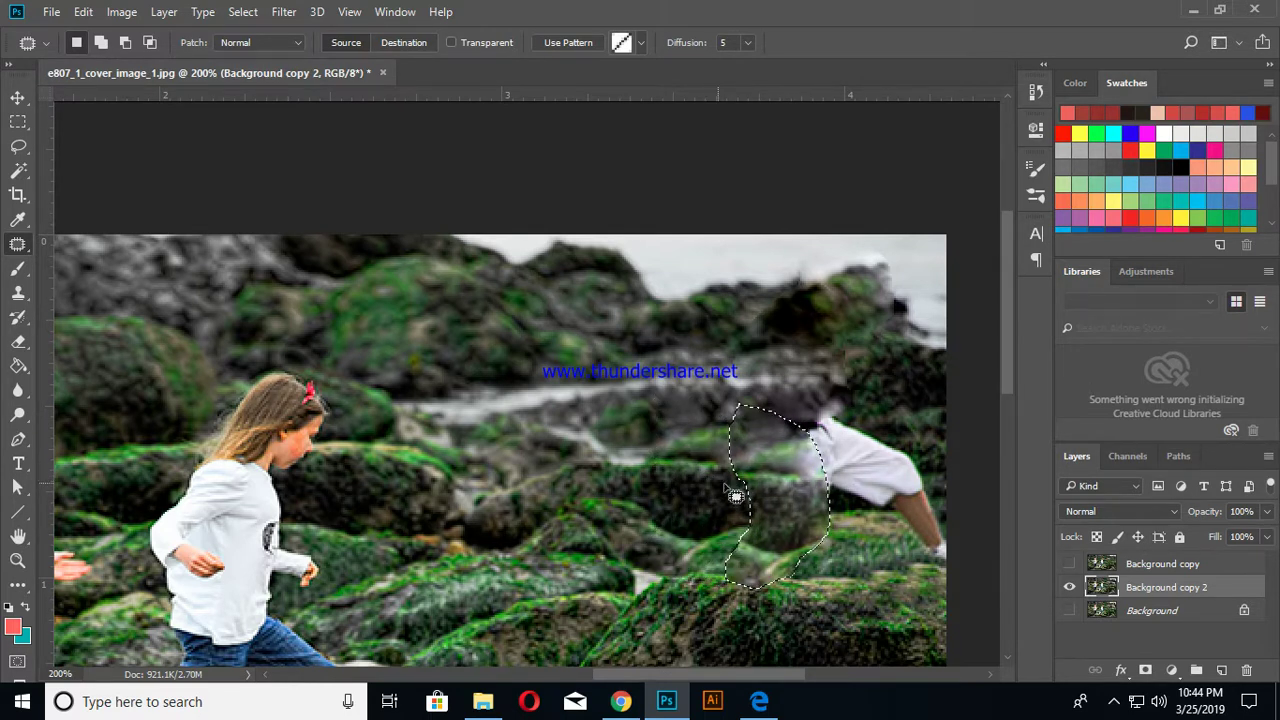
{"action": "key", "text": "ctrl+d"}
{"action": "mouse_move", "coordinate": [944, 567]}
{"action": "left_mouse_down"}
{"action": "mouse_move", "coordinate": [778, 473]}
{"action": "mouse_move", "coordinate": [810, 420]}
{"action": "mouse_move", "coordinate": [840, 405]}
{"action": "mouse_move", "coordinate": [921, 441]}
{"action": "mouse_move", "coordinate": [960, 530]}
{"action": "mouse_move", "coordinate": [960, 583]}
{"action": "left_mouse_up"}
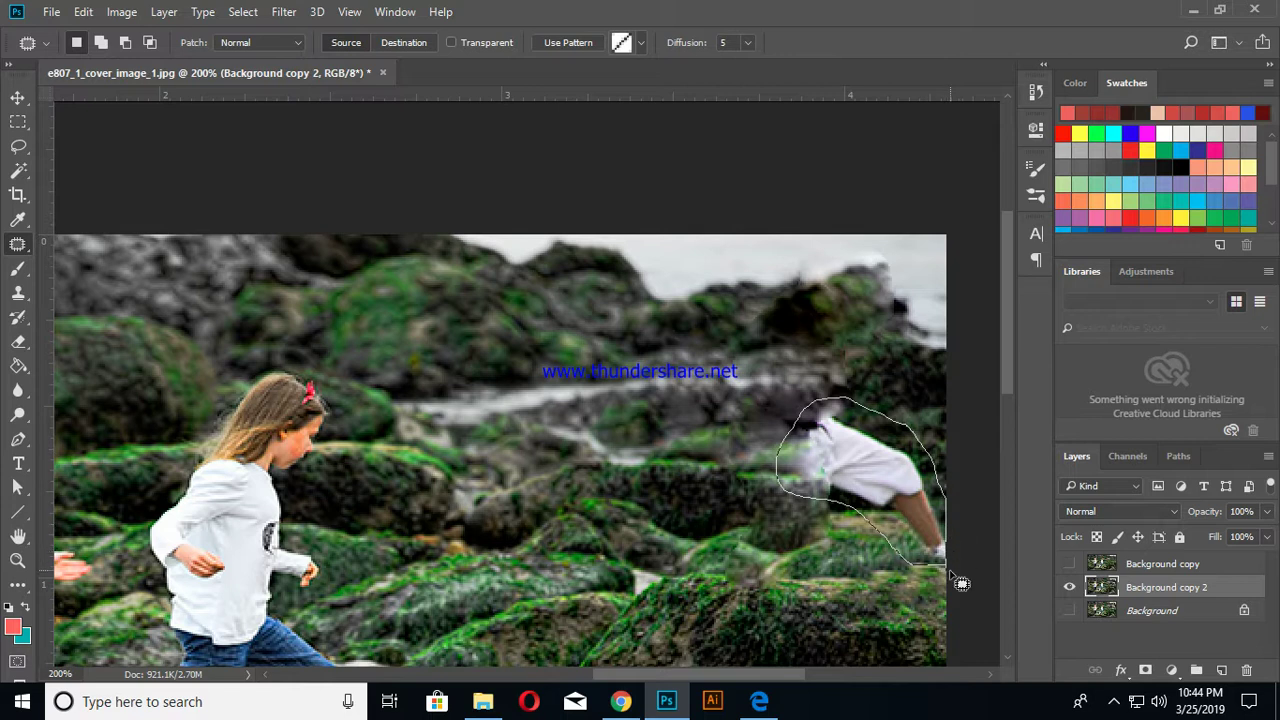
{"action": "mouse_move", "coordinate": [882, 478]}
{"action": "left_mouse_down"}
{"action": "mouse_move", "coordinate": [895, 435]}
{"action": "mouse_move", "coordinate": [822, 554]}
{"action": "left_mouse_up"}
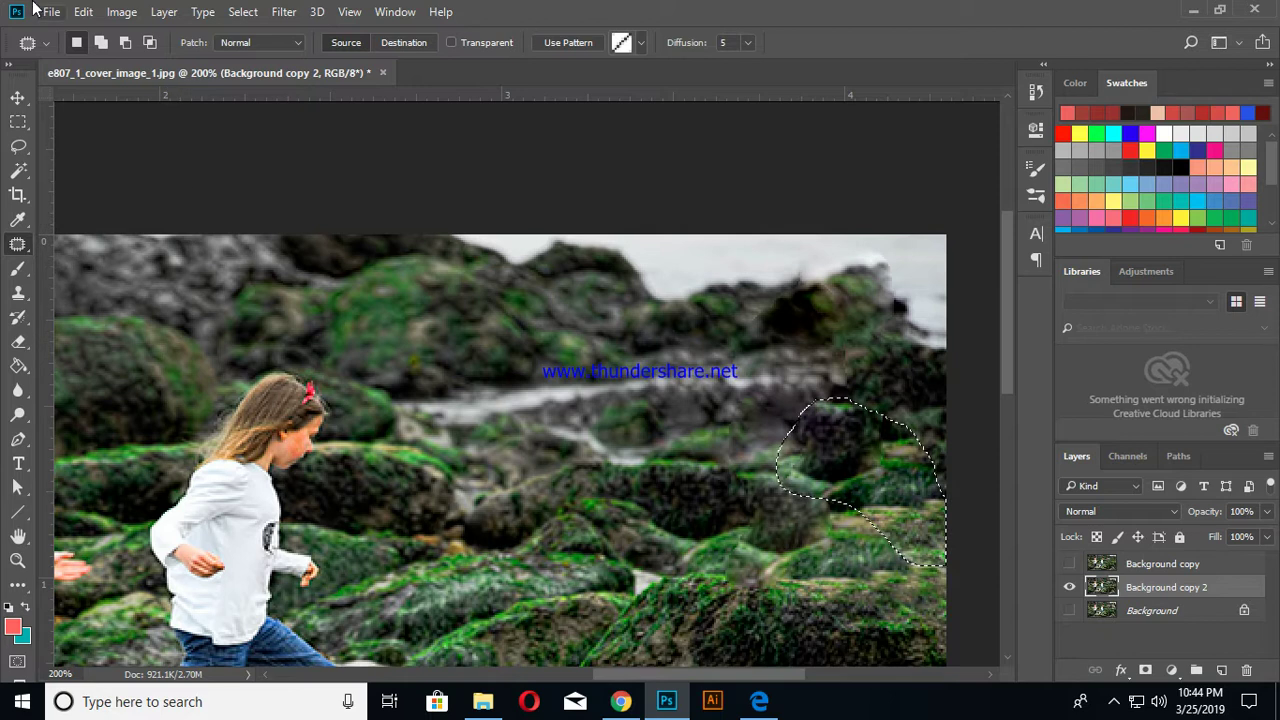
Step: Deselect via the Select menu and zoom out to 100% to see the whole photo
{"action": "left_click", "coordinate": [245, 11]}
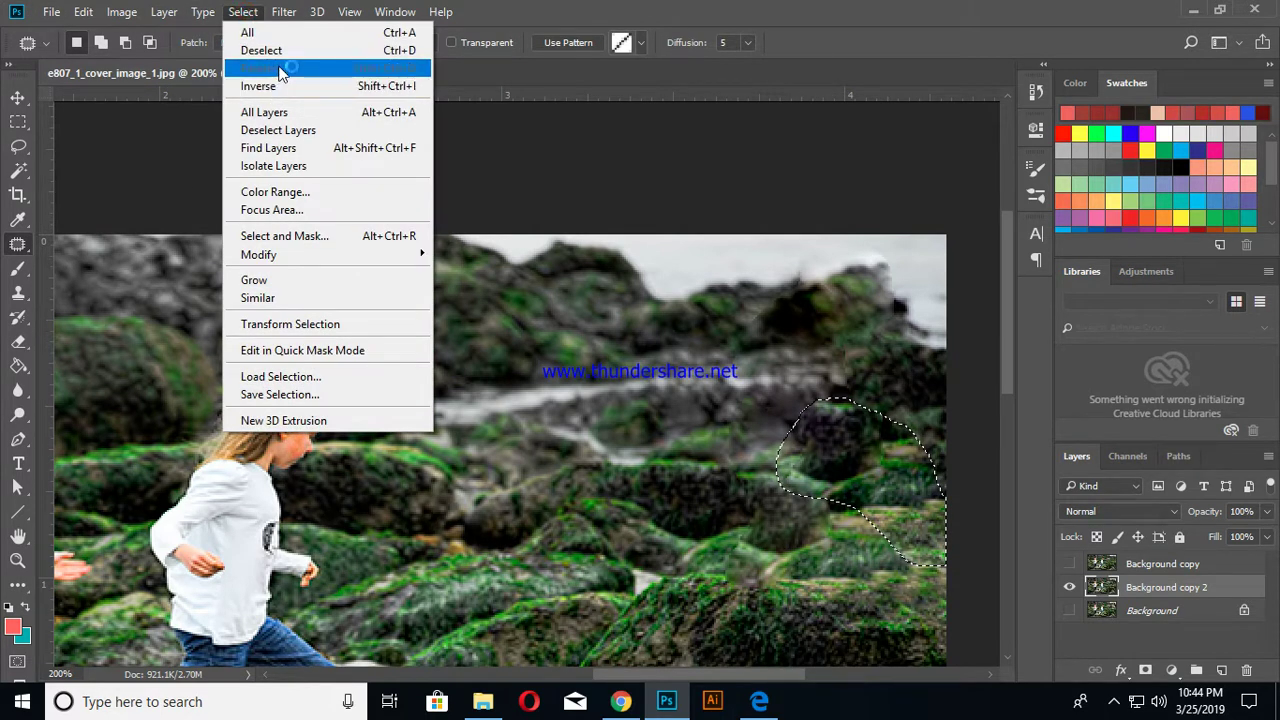
{"action": "left_click", "coordinate": [287, 52]}
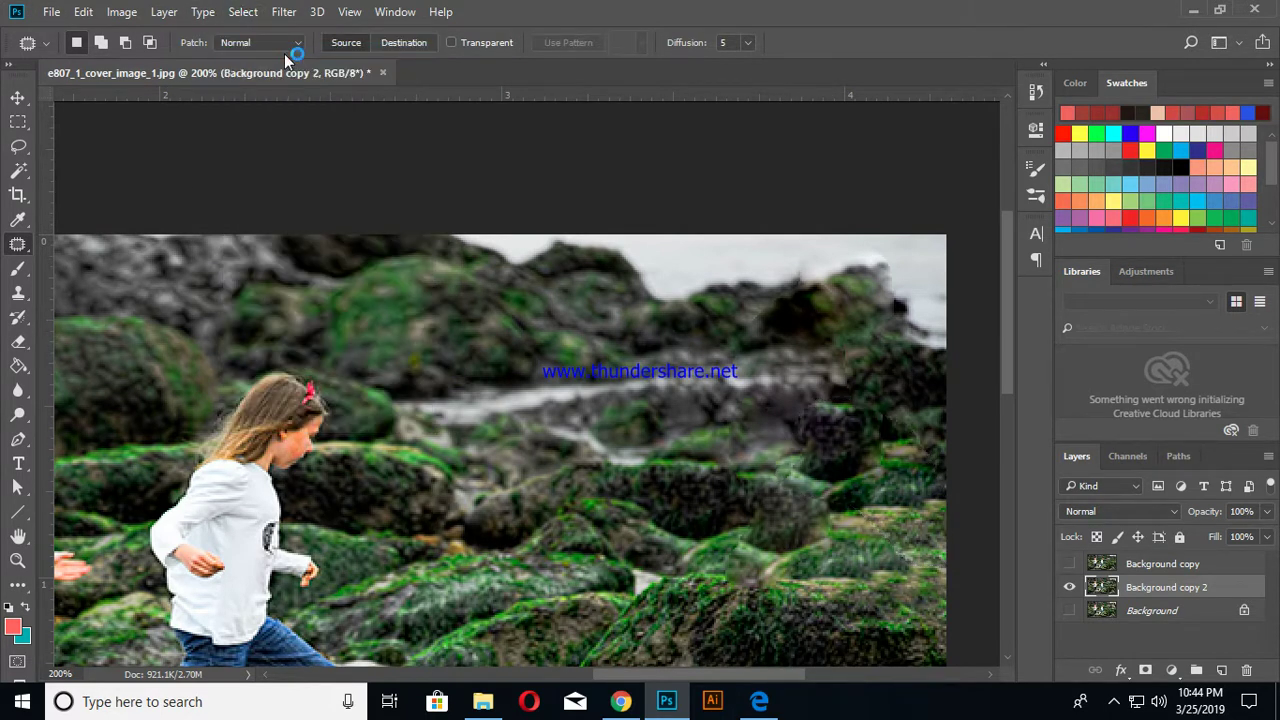
{"action": "key", "text": "ctrl+minus"}
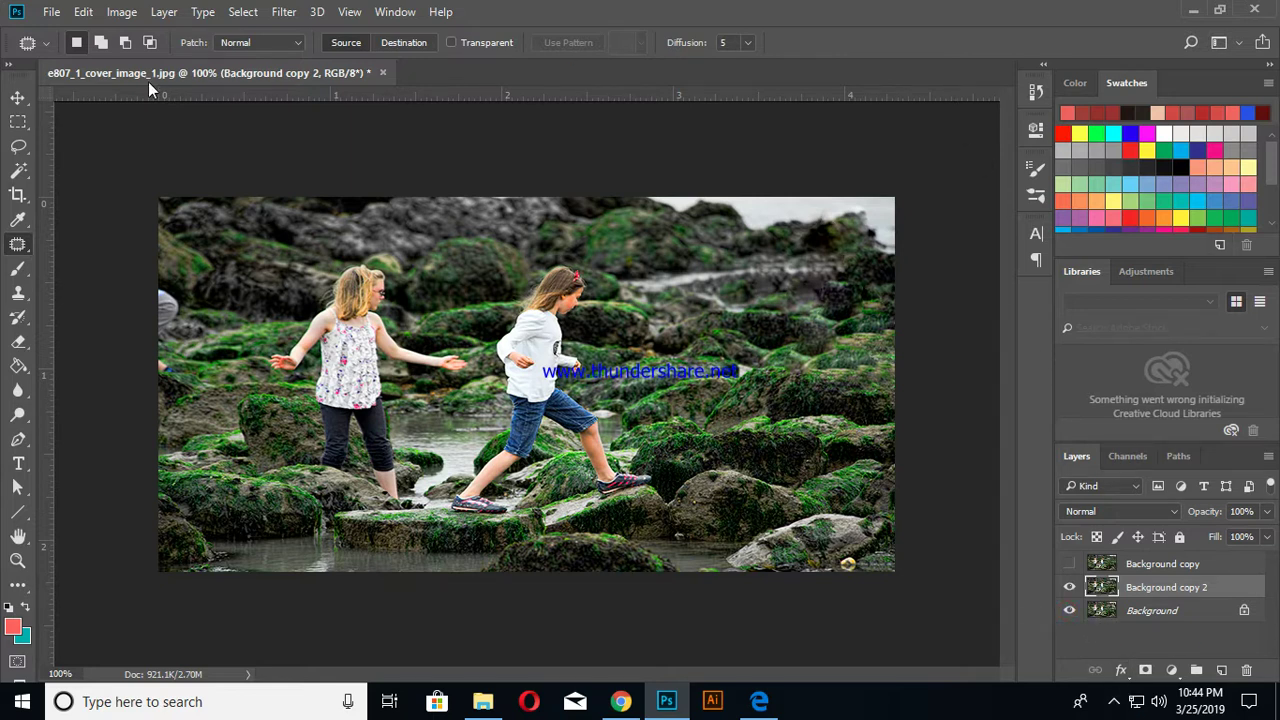
Step: Crop-extend the canvas to about double height and move the edited copy into the lower half
{"action": "left_click", "coordinate": [18, 196]}
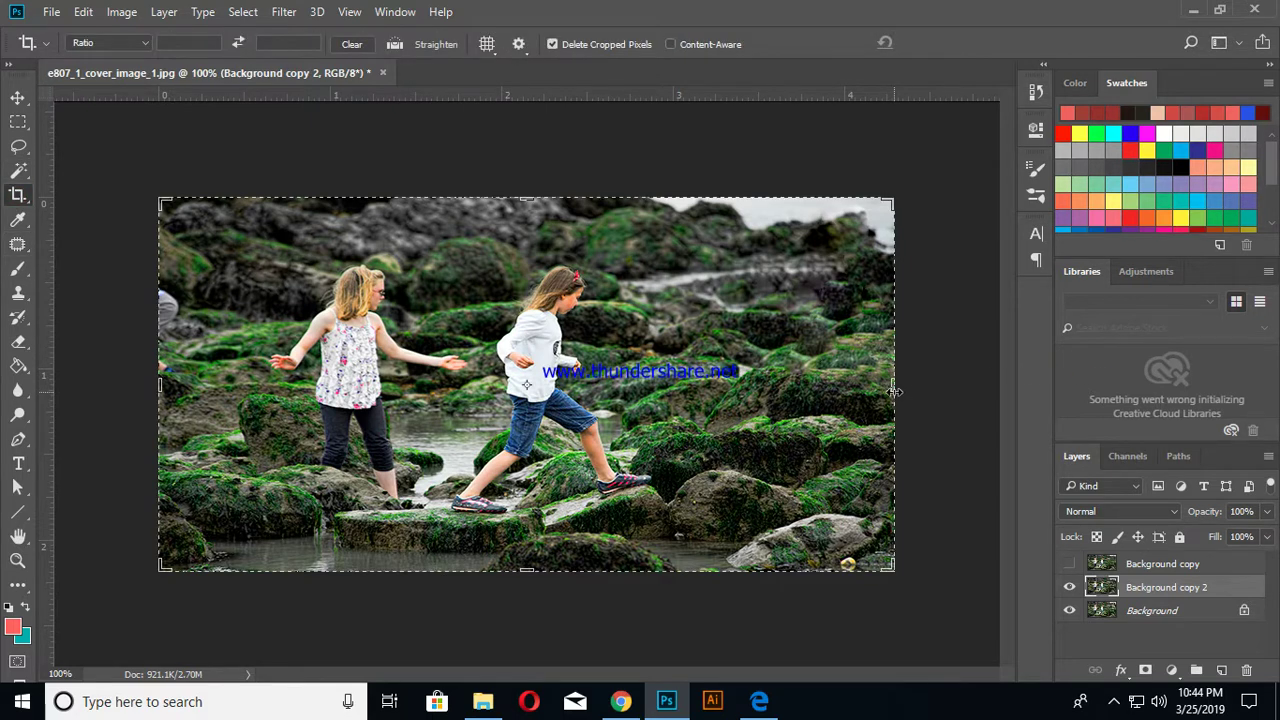
{"action": "key", "text": "ctrl+minus"}
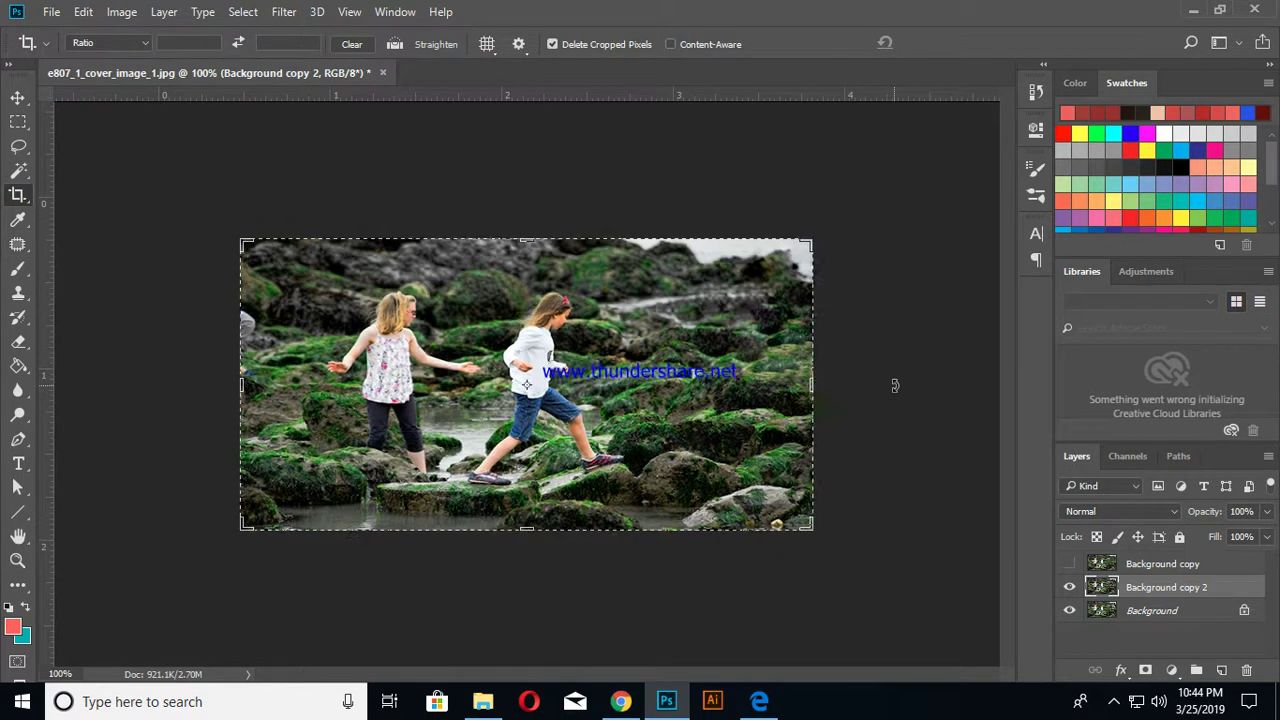
{"action": "left_click_drag", "start_coordinate": [529, 508], "coordinate": [530, 613]}
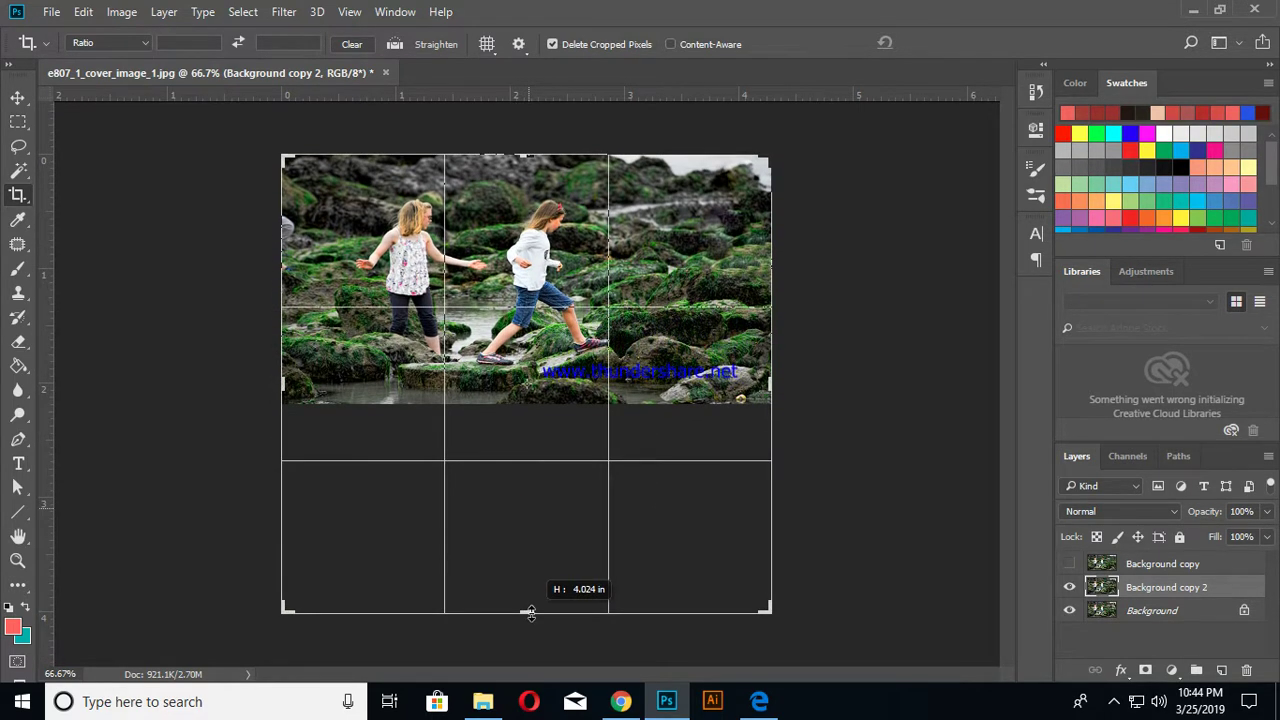
{"action": "left_click_drag", "start_coordinate": [530, 613], "coordinate": [533, 633]}
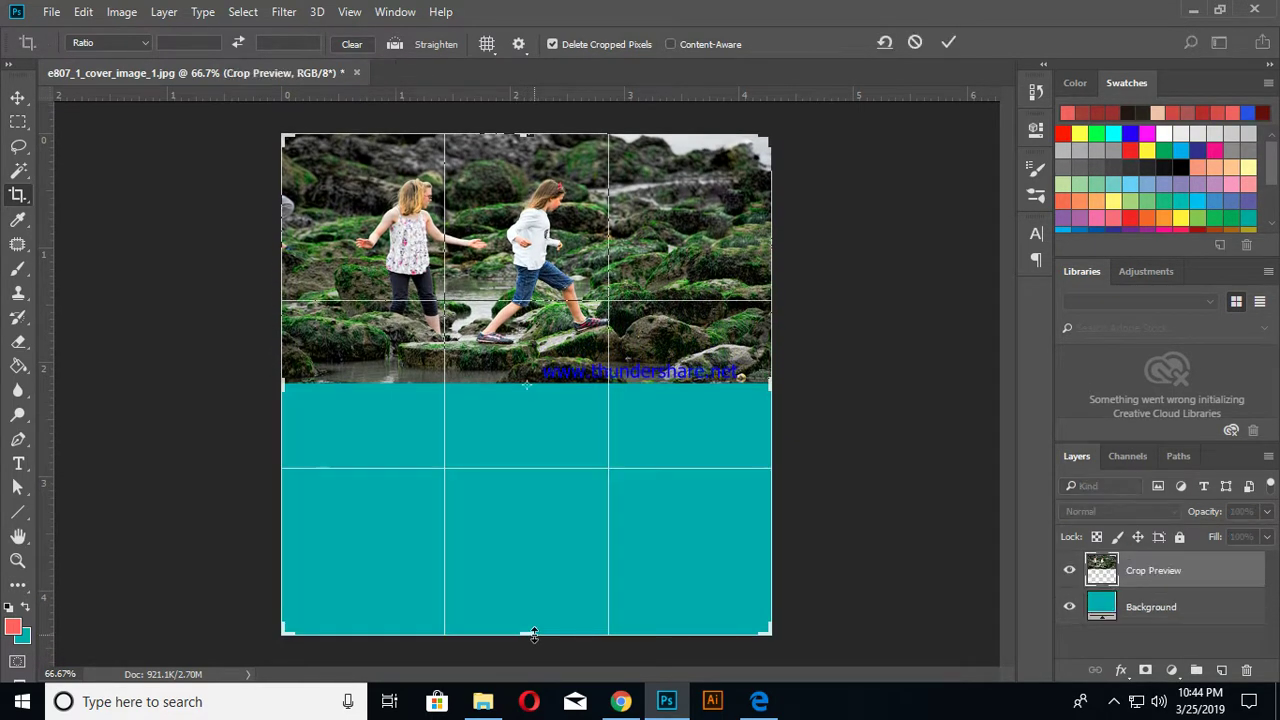
{"action": "left_click", "coordinate": [948, 43]}
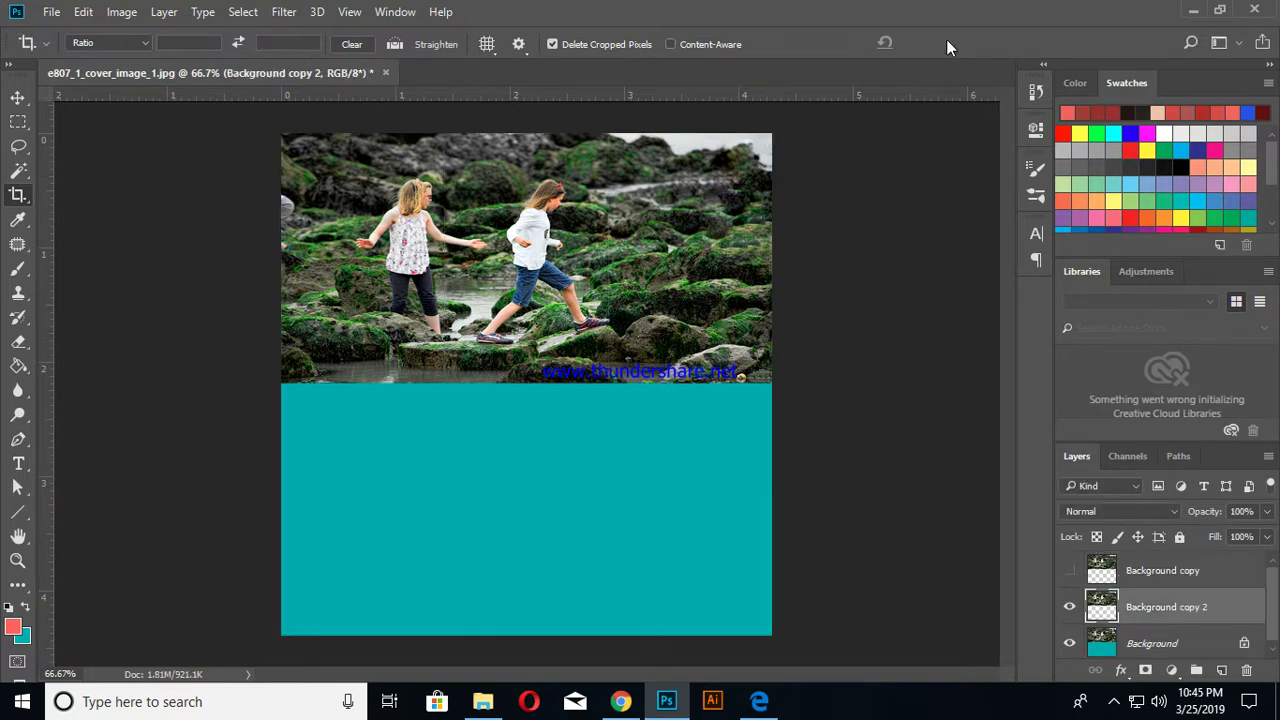
{"action": "left_click", "coordinate": [18, 97]}
{"action": "left_click_drag", "start_coordinate": [522, 250], "coordinate": [515, 495]}
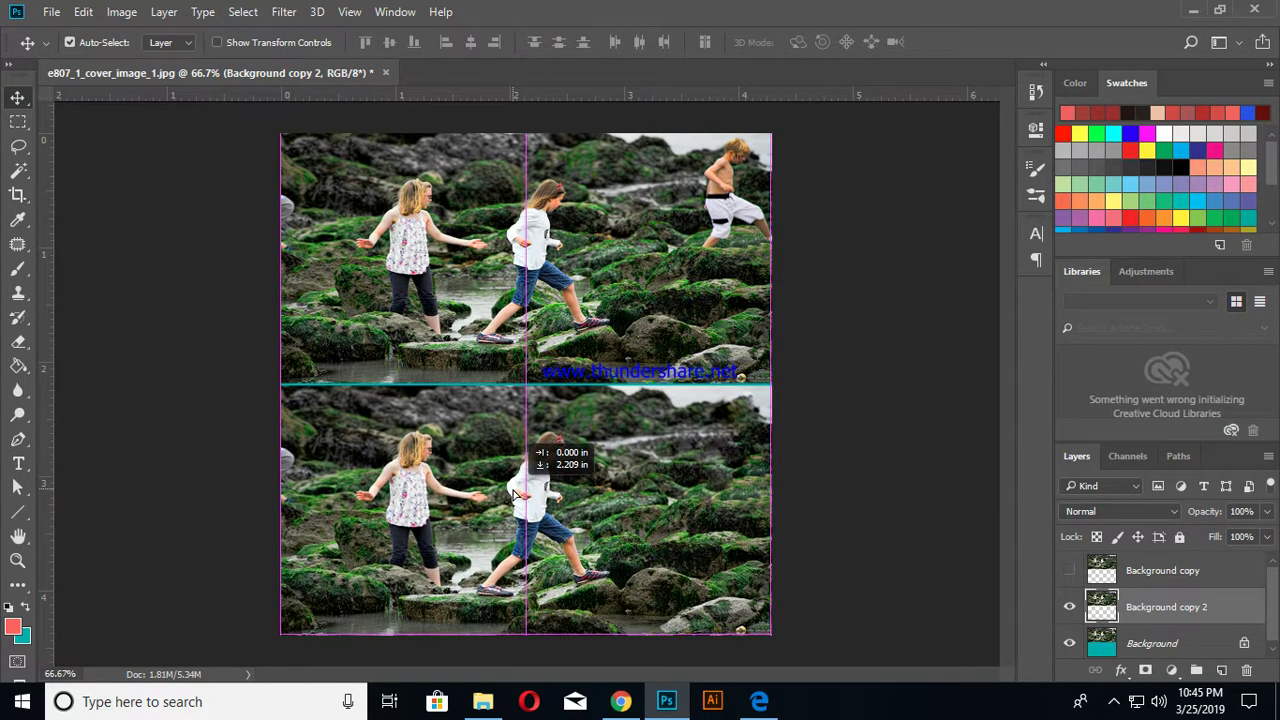
Step: Settle the edited copy at the bottom and crop off the leftover cyan strip
{"action": "left_click_drag", "start_coordinate": [513, 495], "coordinate": [519, 497]}
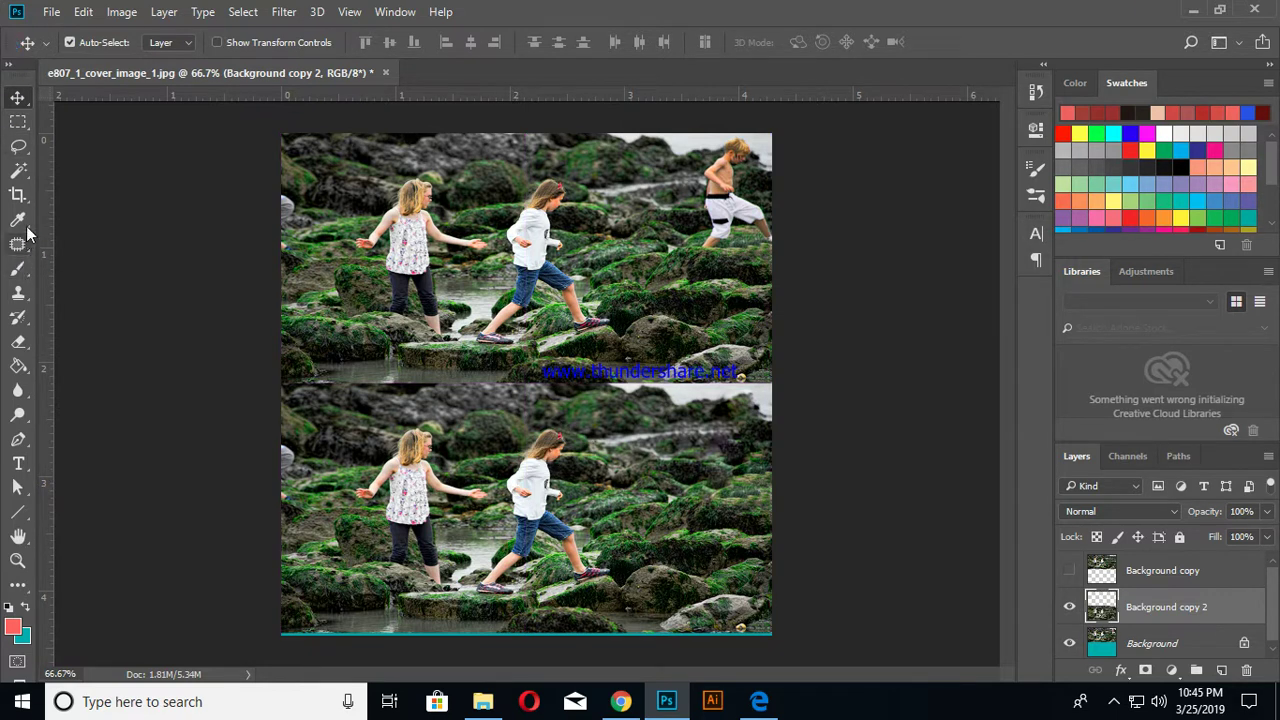
{"action": "left_click", "coordinate": [18, 195]}
{"action": "left_click_drag", "start_coordinate": [527, 635], "coordinate": [528, 631]}
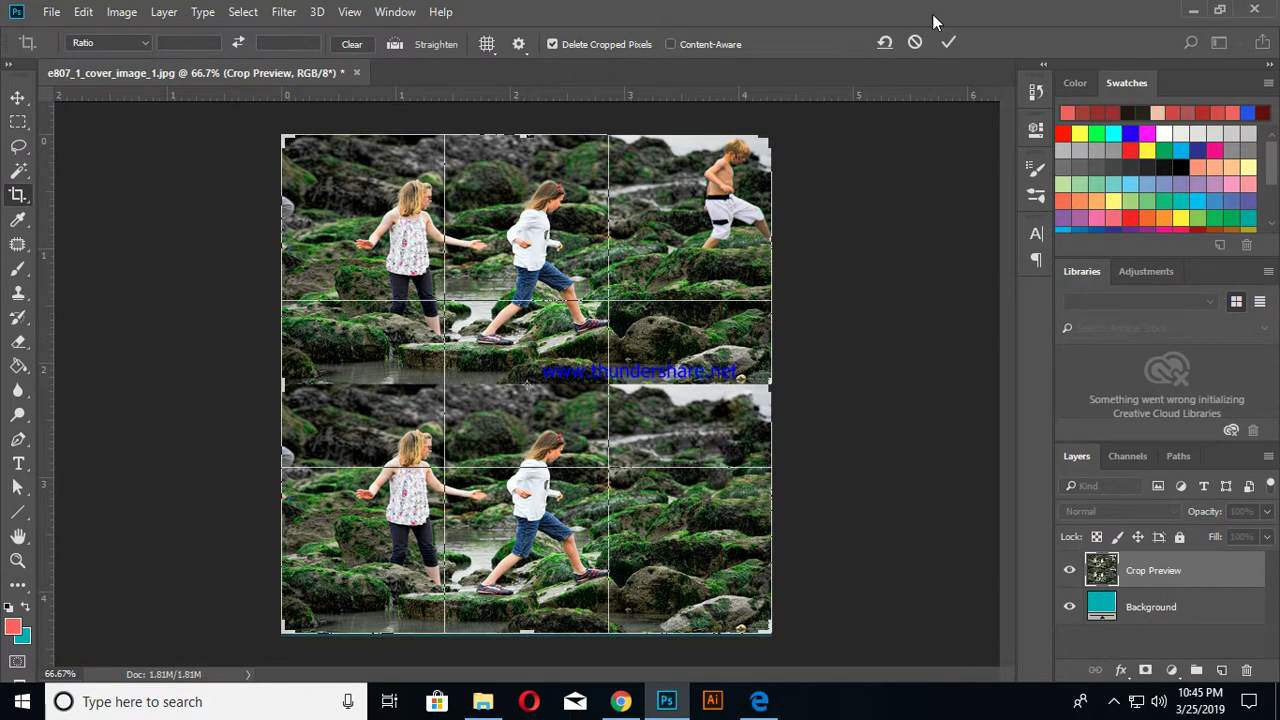
{"action": "left_click", "coordinate": [948, 44]}
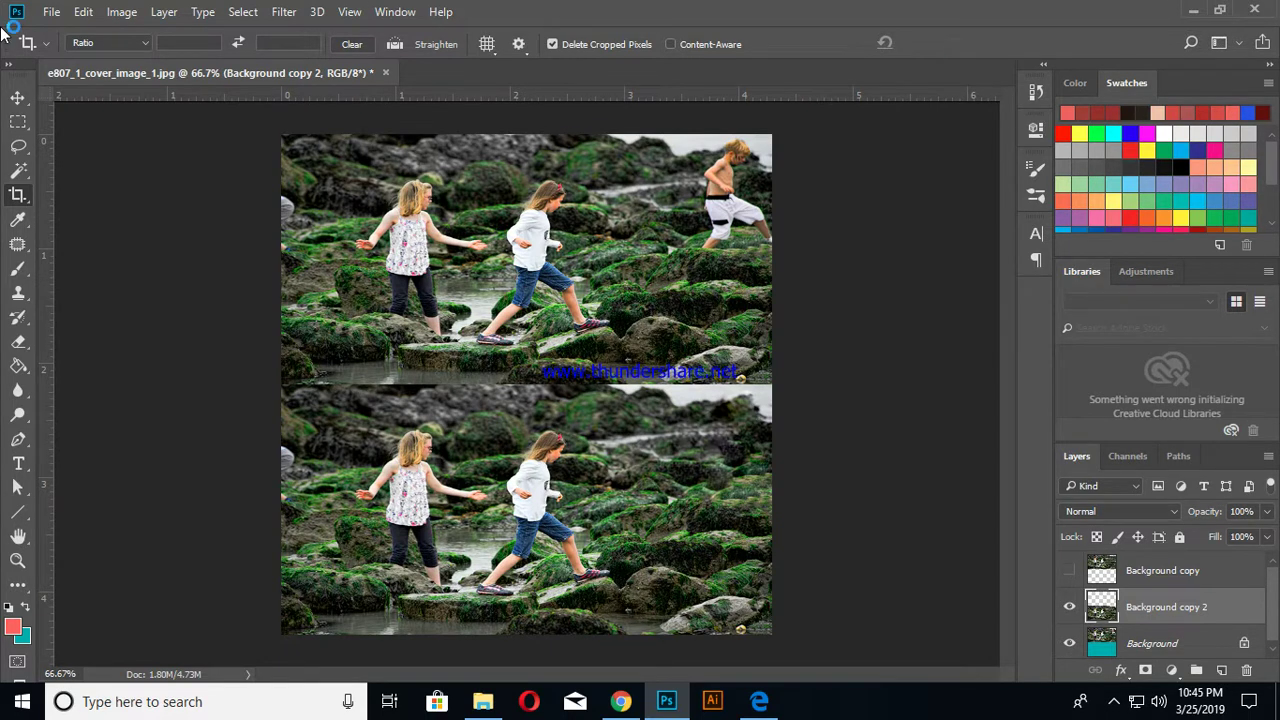
Step: Export via Save for Web (Legacy) as JPEG High at quality 60 and continue to saving
{"action": "left_click", "coordinate": [51, 12]}
{"action": "mouse_move", "coordinate": [71, 264]}
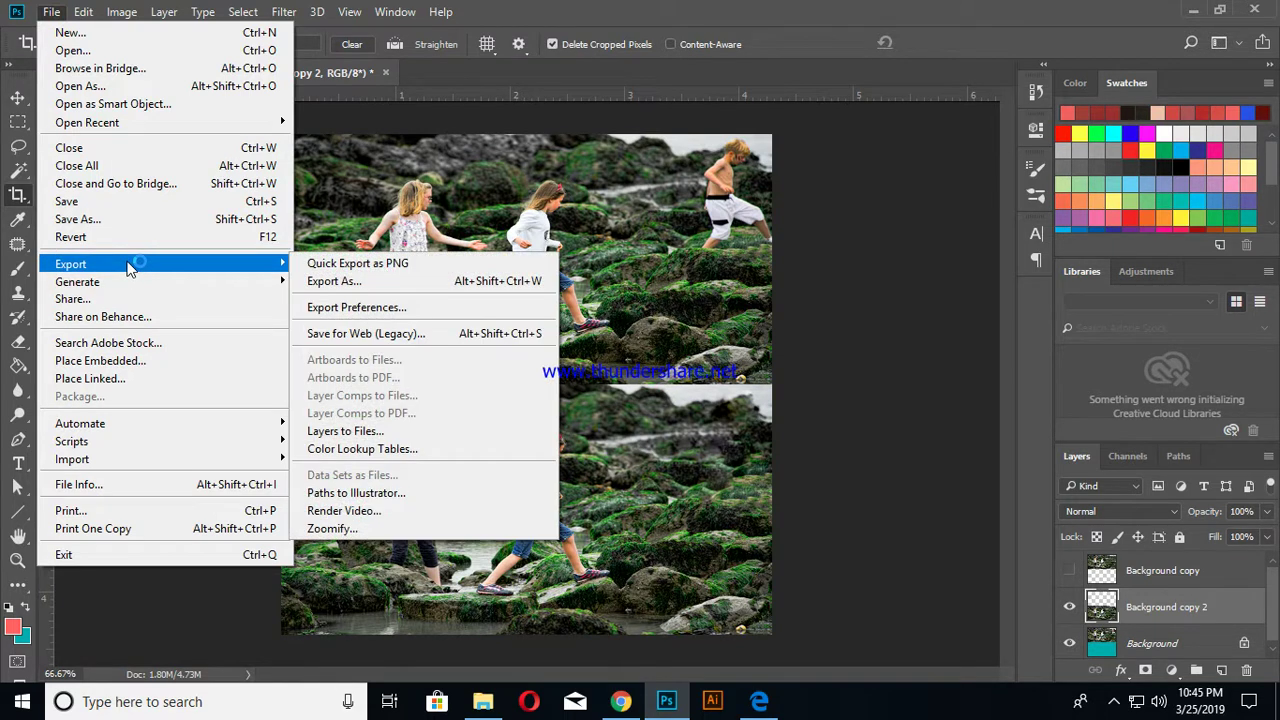
{"action": "left_click", "coordinate": [374, 330]}
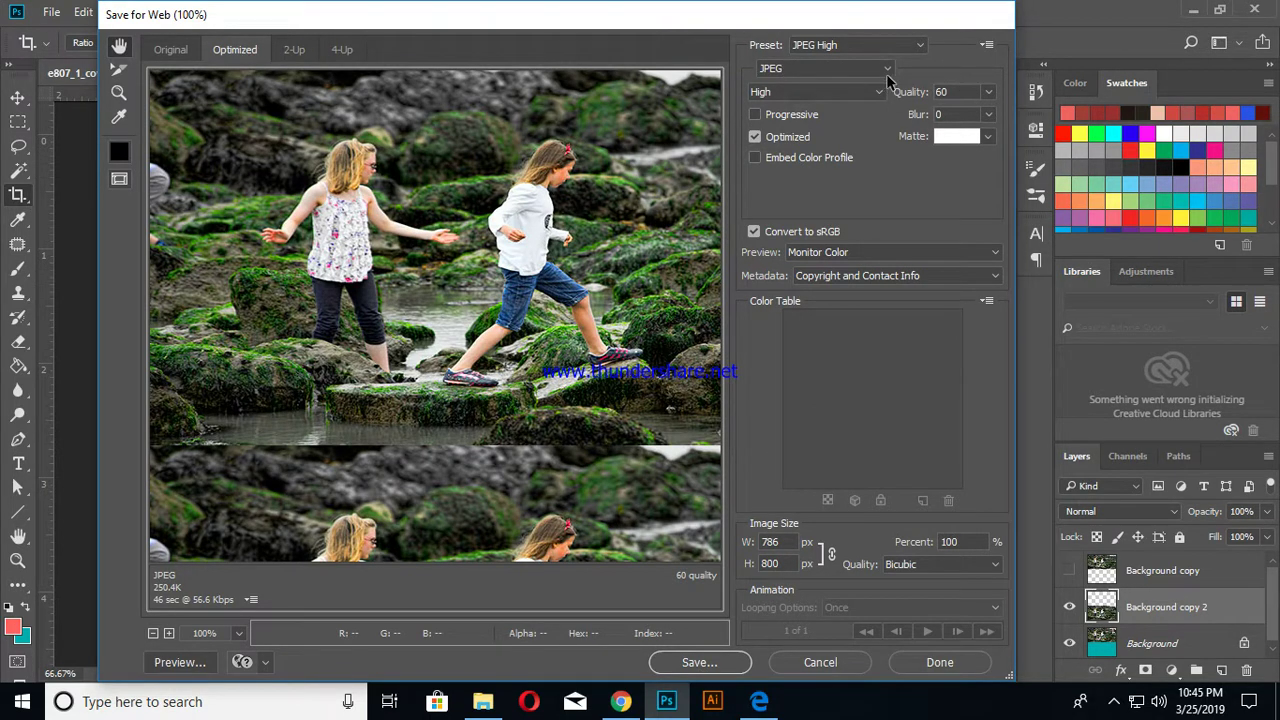
{"action": "left_click", "coordinate": [886, 70]}
{"action": "left_click", "coordinate": [779, 103]}
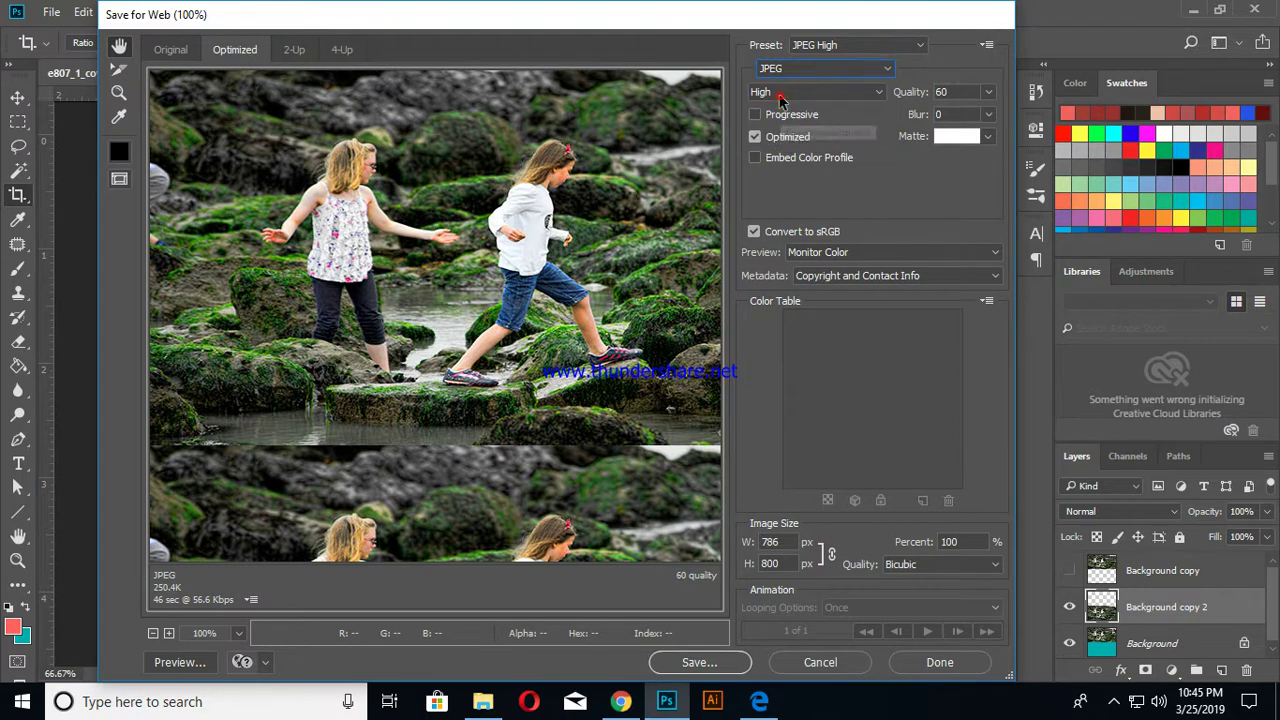
{"action": "left_click", "coordinate": [716, 664]}
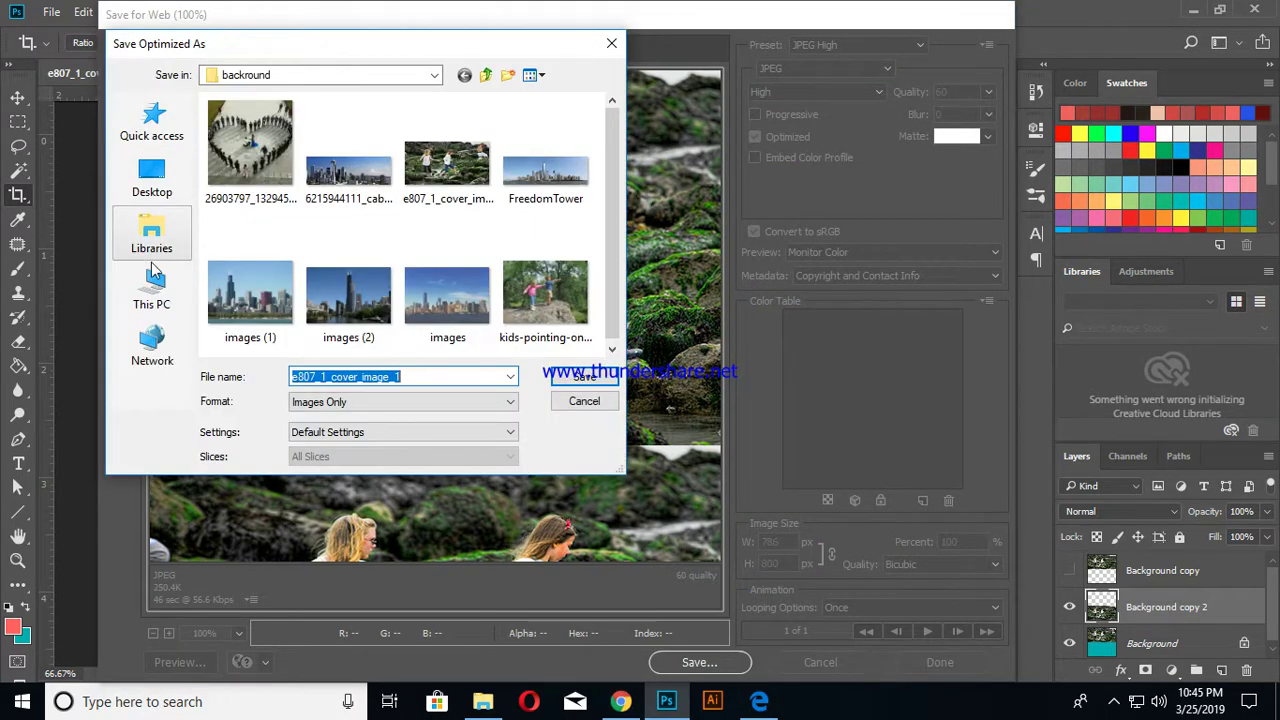
Step: Browse This PC, checking the Work (H:) drive, then navigate to the Desktop folder
{"action": "left_click", "coordinate": [150, 295]}
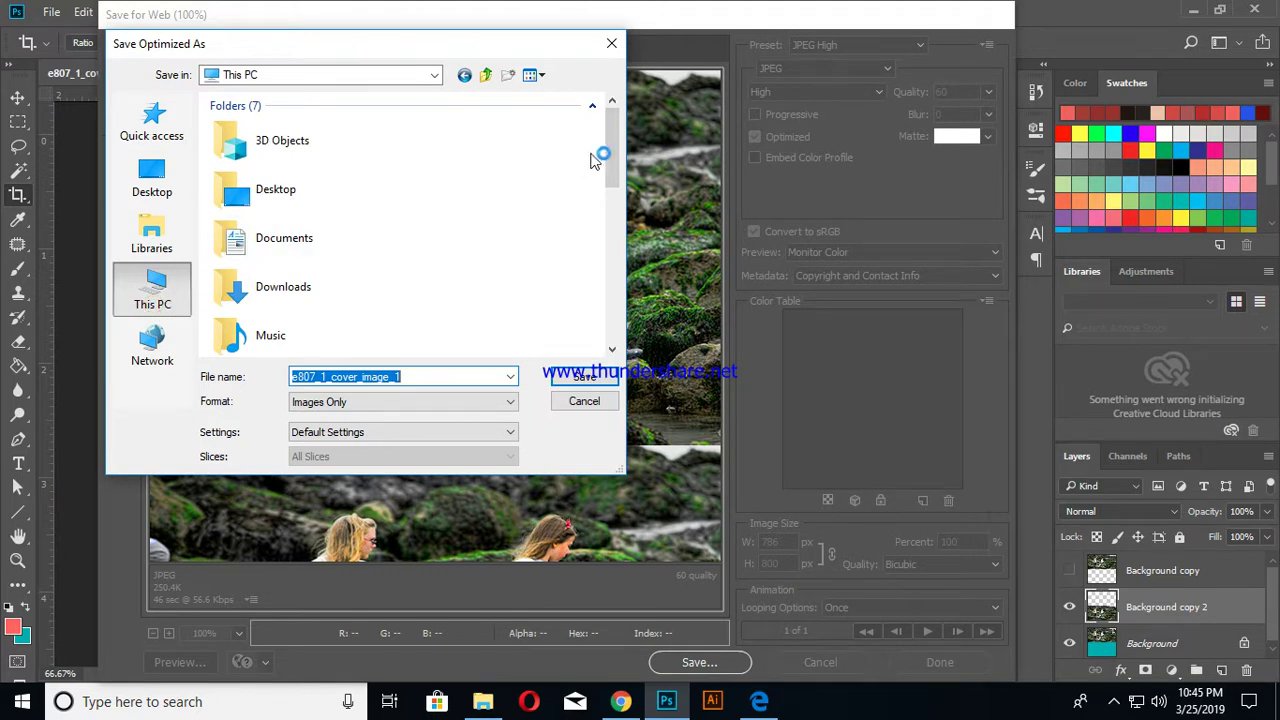
{"action": "left_click_drag", "start_coordinate": [613, 157], "coordinate": [615, 275]}
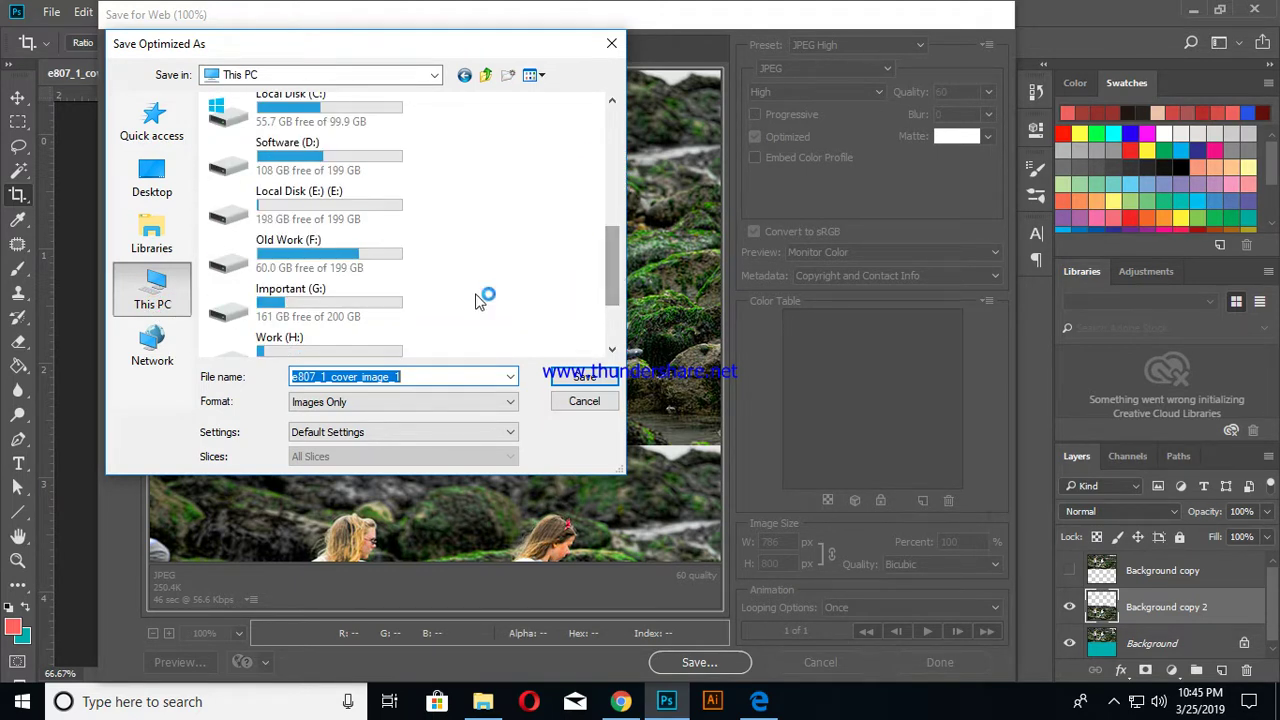
{"action": "scroll", "coordinate": [478, 300], "scroll_direction": "down", "scroll_amount": 2}
{"action": "left_click", "coordinate": [287, 232]}
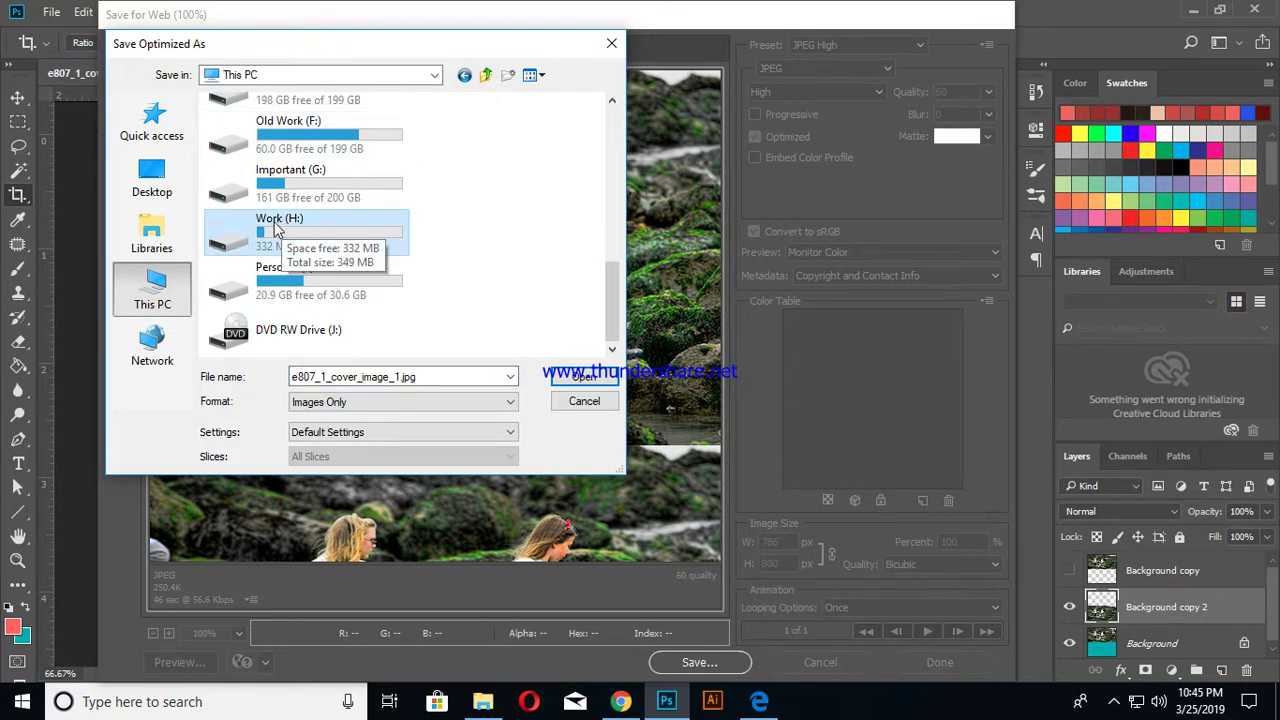
{"action": "double_click", "coordinate": [275, 230]}
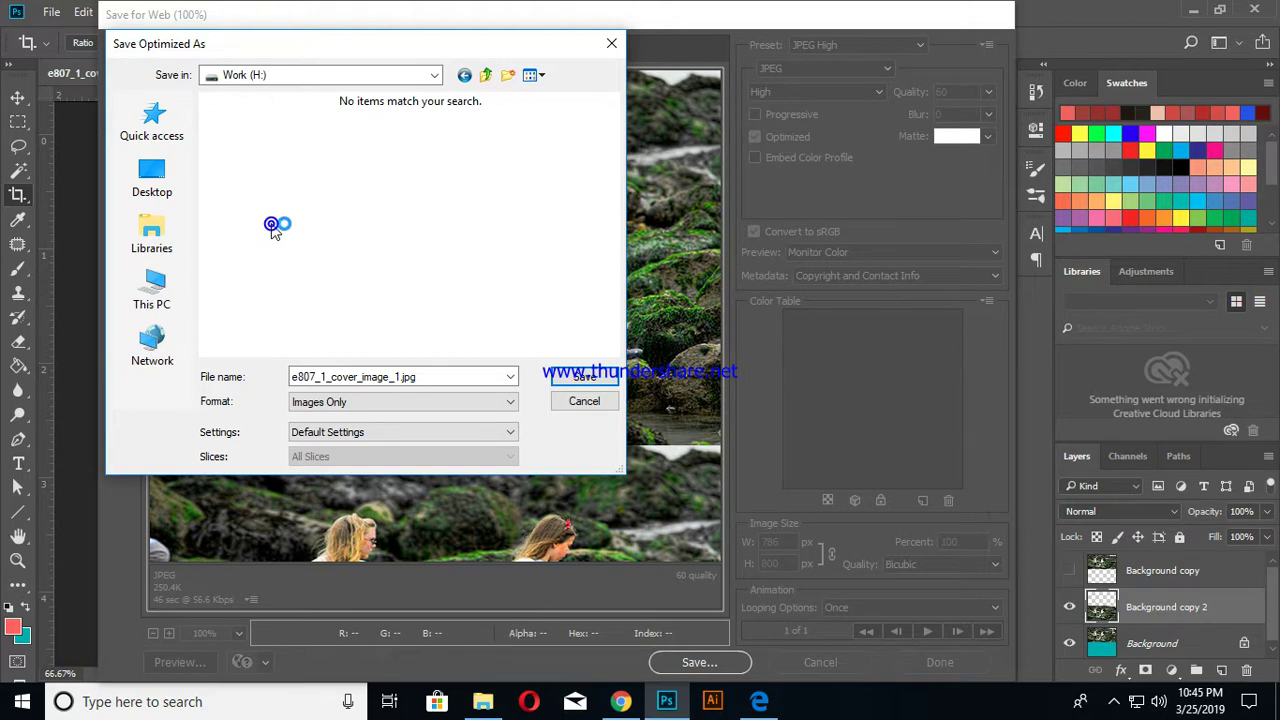
{"action": "left_click", "coordinate": [466, 80]}
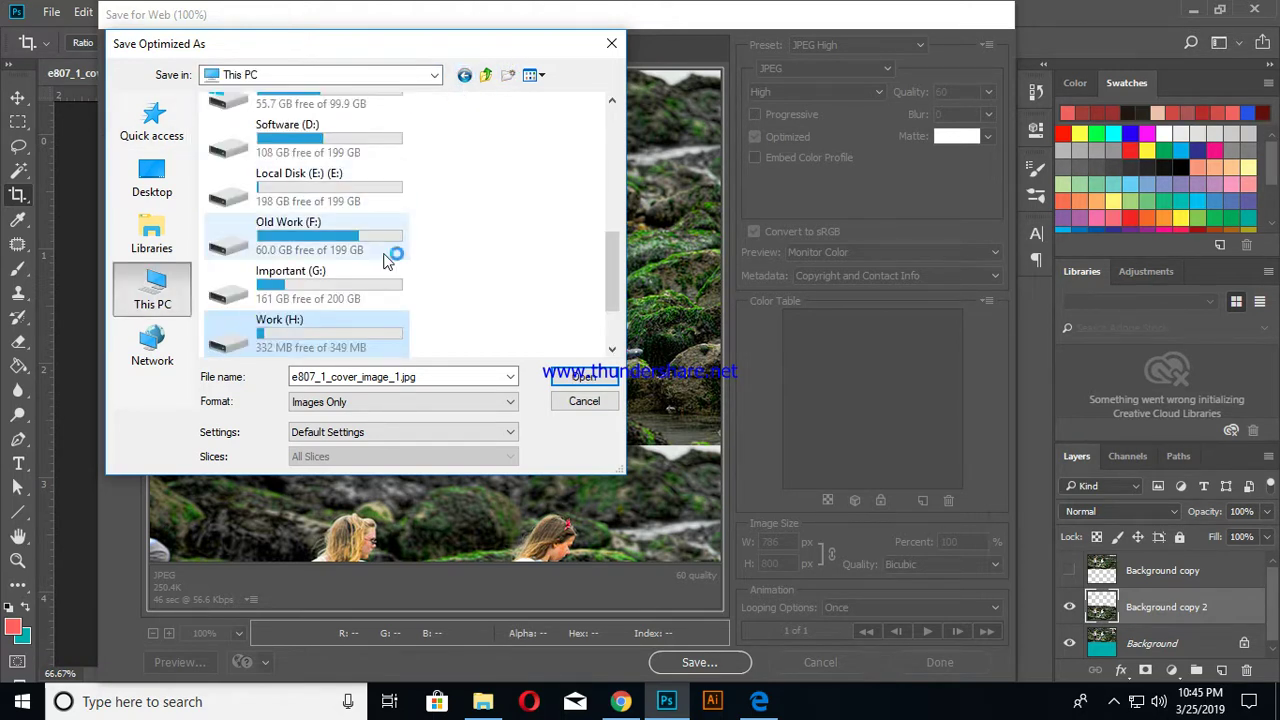
{"action": "scroll", "coordinate": [388, 260], "scroll_direction": "up", "scroll_amount": 2}
{"action": "scroll", "coordinate": [380, 250], "scroll_direction": "up", "scroll_amount": 3}
{"action": "scroll", "coordinate": [366, 234], "scroll_direction": "up", "scroll_amount": 2}
{"action": "left_click", "coordinate": [283, 158]}
{"action": "double_click", "coordinate": [283, 158]}
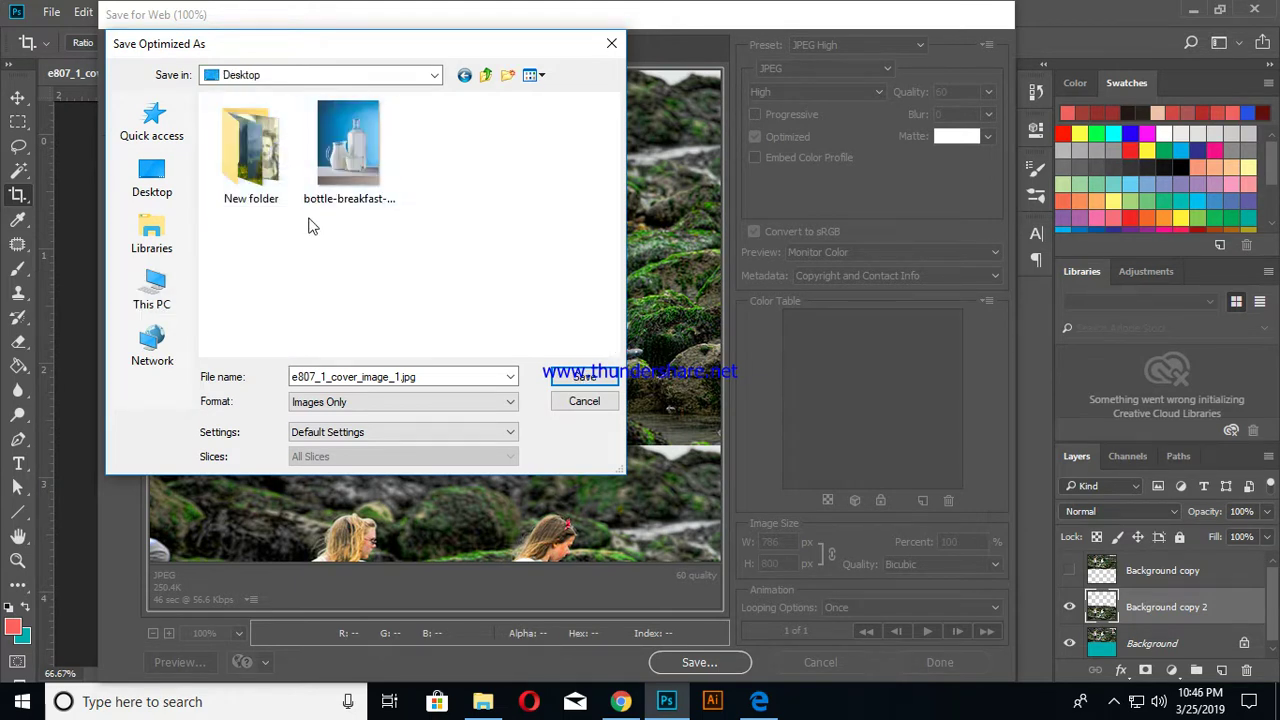
Step: Save the JPEG as 'object remove' inside New folder on the Desktop
{"action": "double_click", "coordinate": [253, 160]}
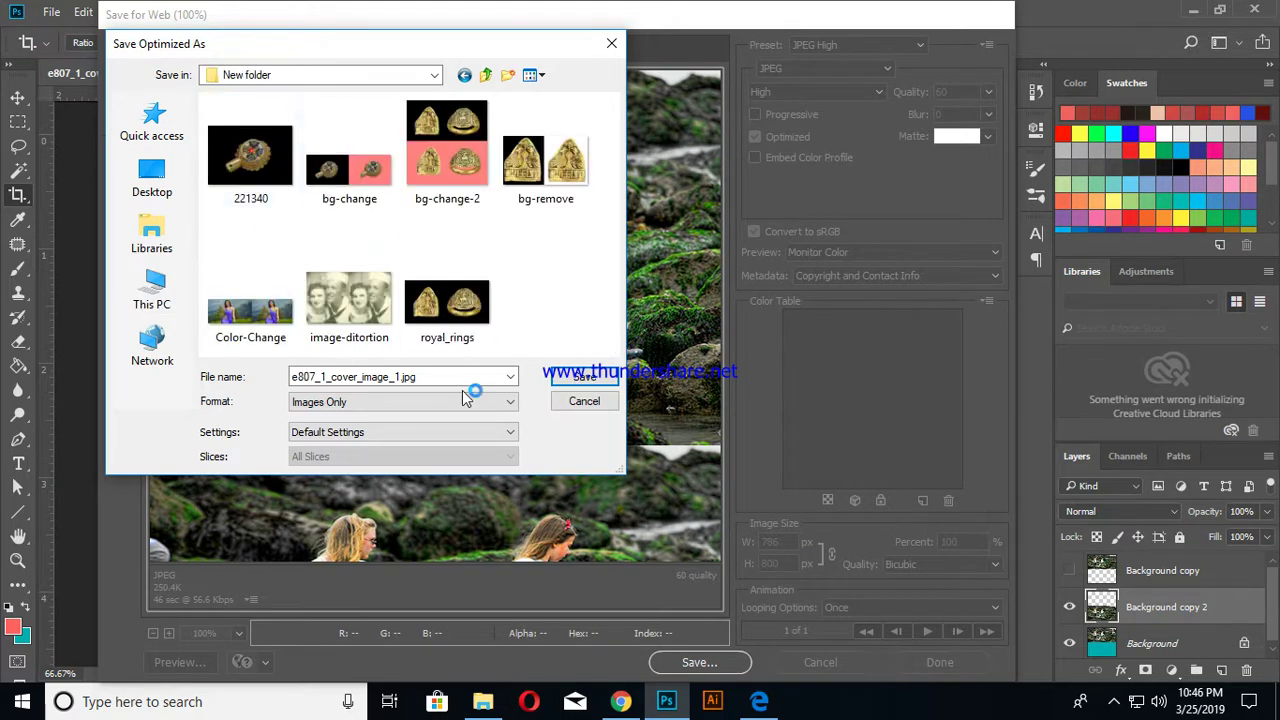
{"action": "double_click", "coordinate": [424, 376]}
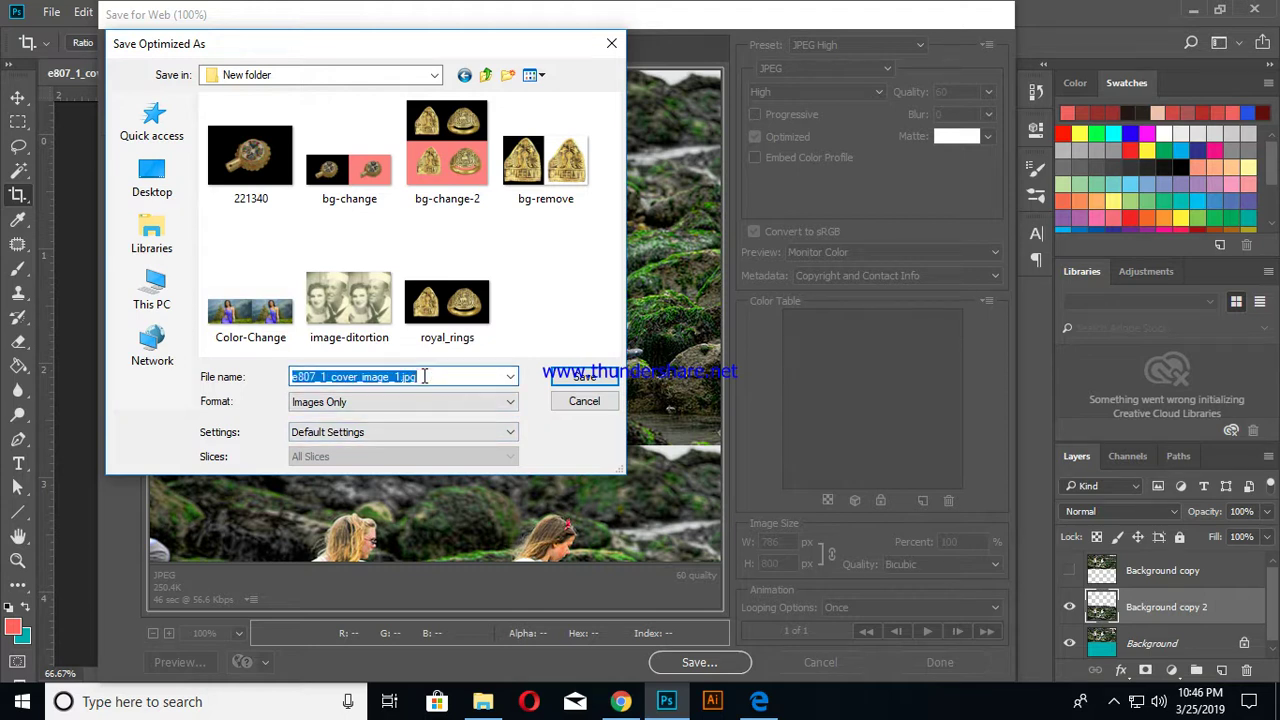
{"action": "type", "text": "object remove"}
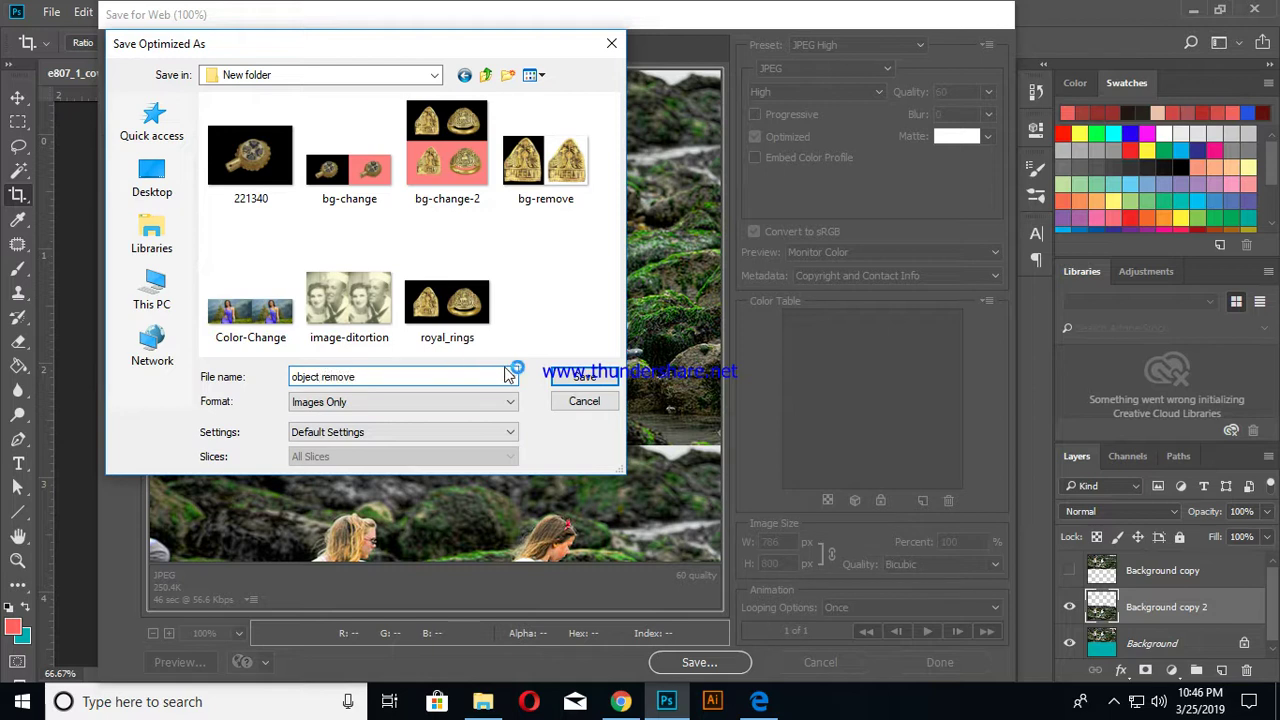
{"action": "left_click", "coordinate": [580, 377]}
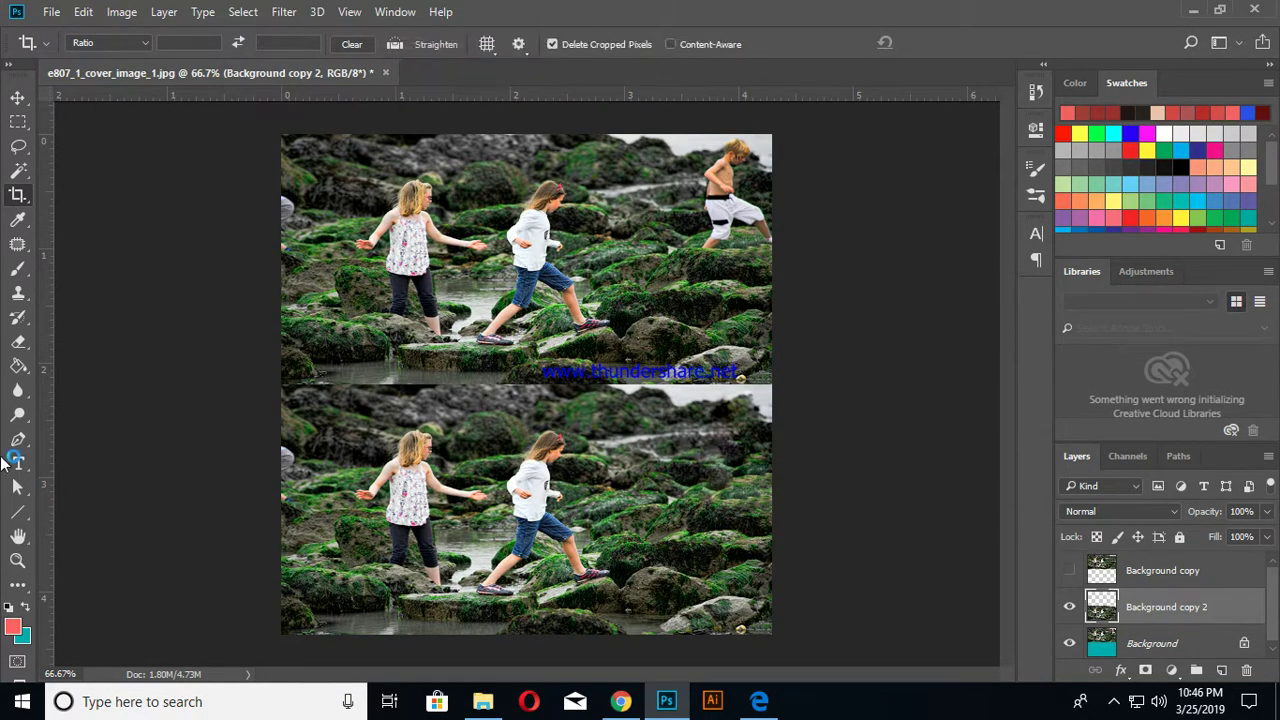
Step: Bring up the Free Screen Recorder window from the hidden taskbar tray icons
{"action": "left_click", "coordinate": [1113, 701]}
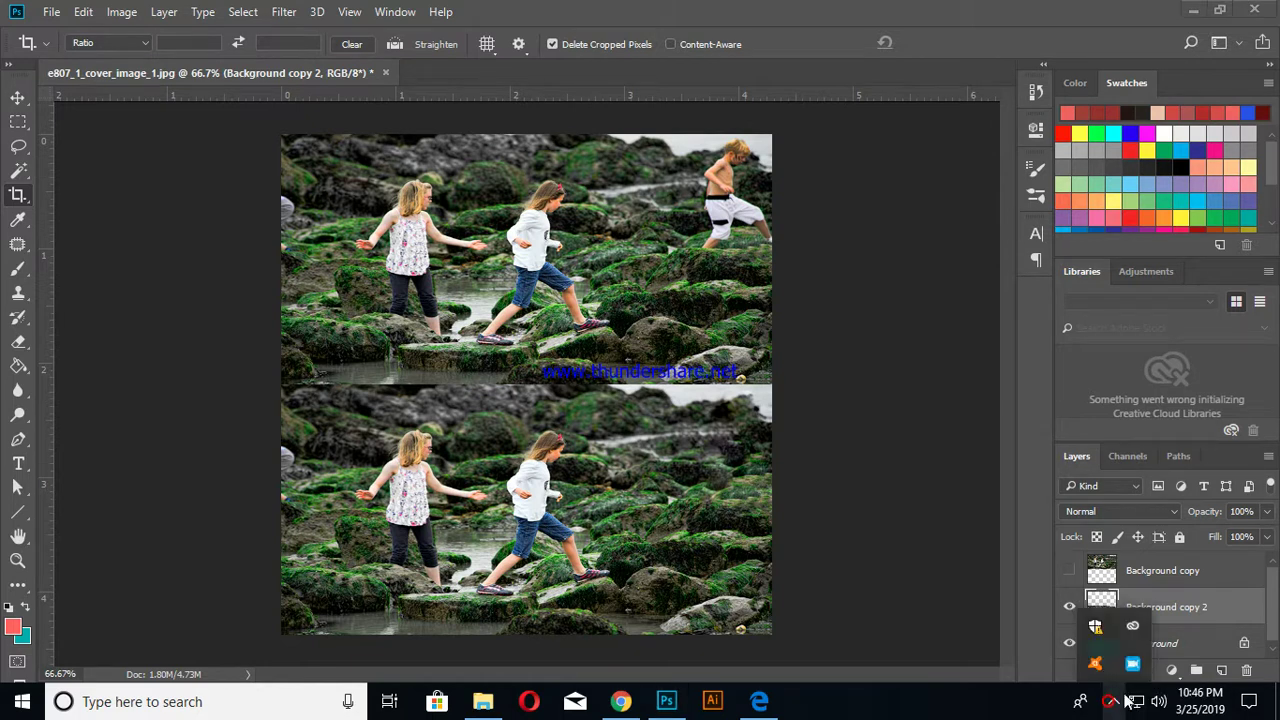
{"action": "left_click", "coordinate": [1132, 666]}
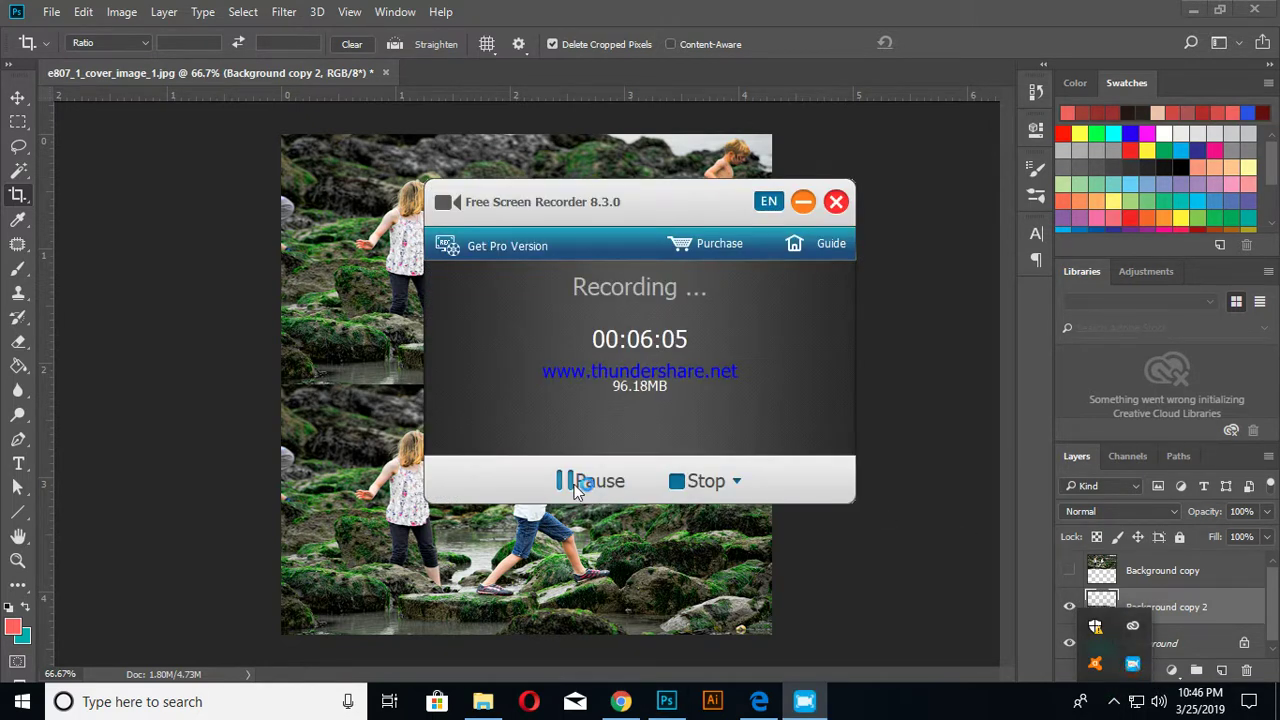